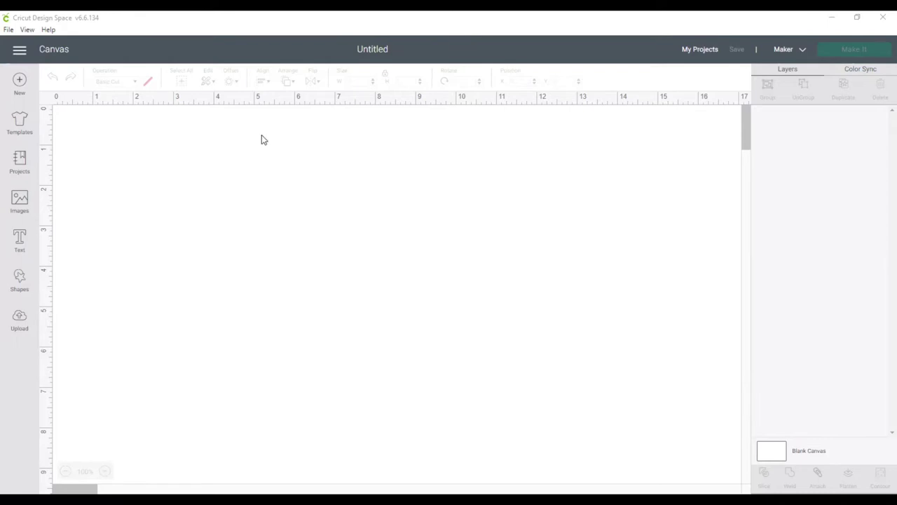
- Add a 3.111-inch Circle from Shapes and position it on the canvas
{"action": "left_click", "coordinate": [20, 282]}
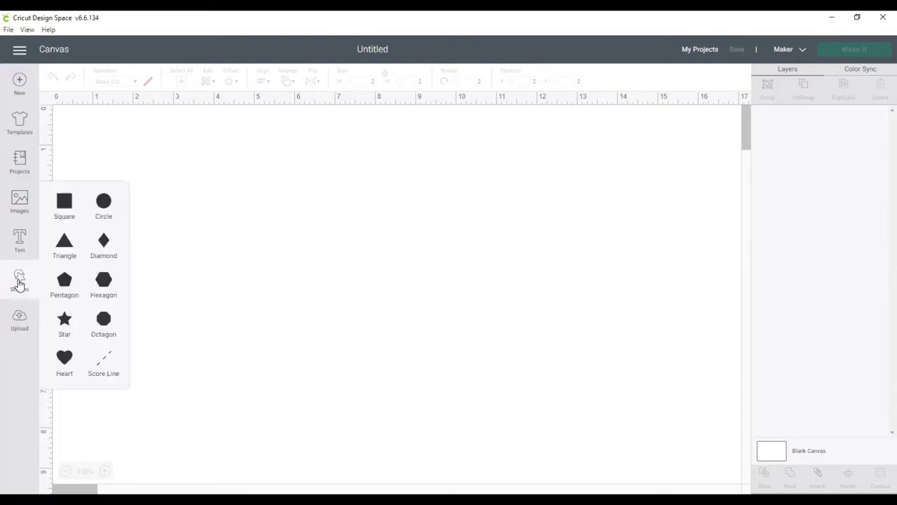
{"action": "left_click", "coordinate": [104, 204]}
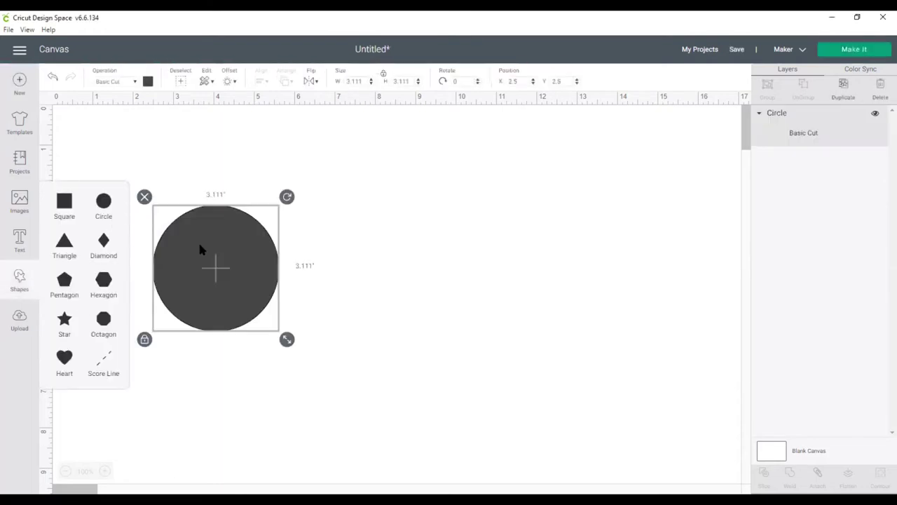
{"action": "left_click_drag", "start_coordinate": [223, 250], "coordinate": [308, 216]}
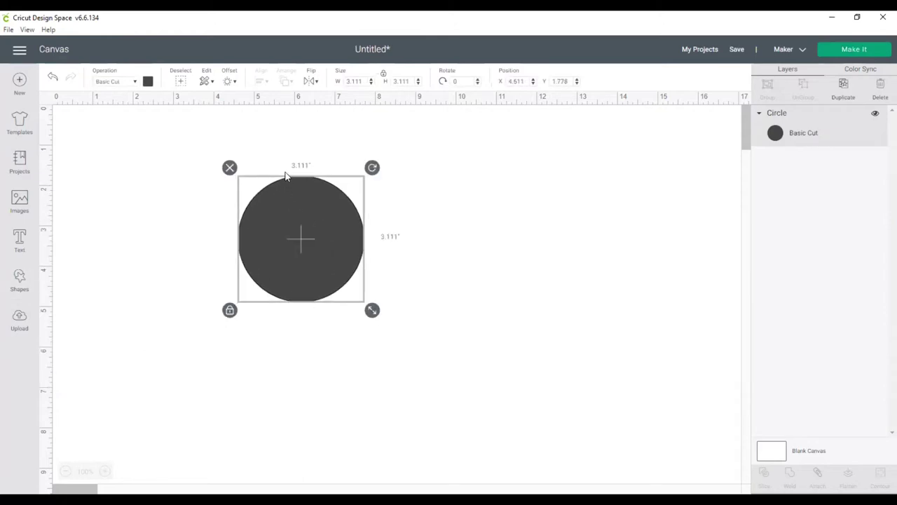
{"action": "left_click", "coordinate": [856, 17]}
{"action": "left_click", "coordinate": [714, 404]}
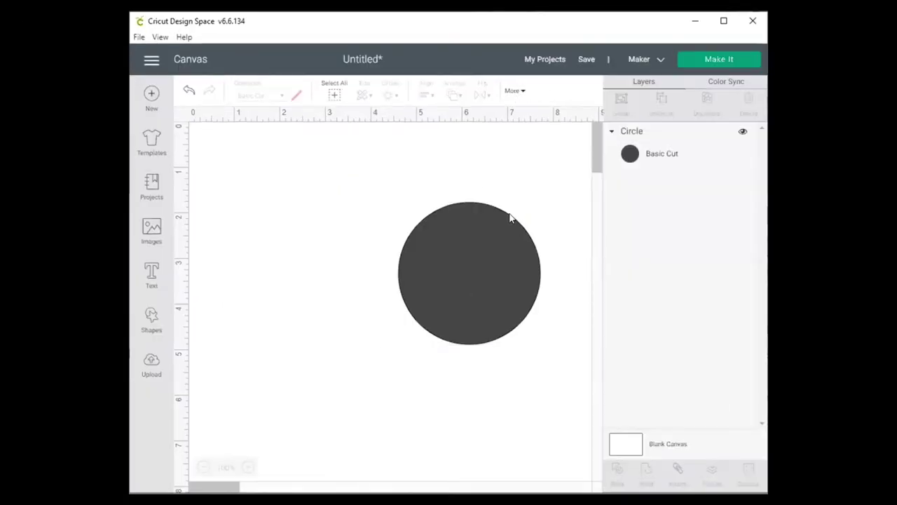
{"action": "left_click_drag", "start_coordinate": [489, 250], "coordinate": [470, 253]}
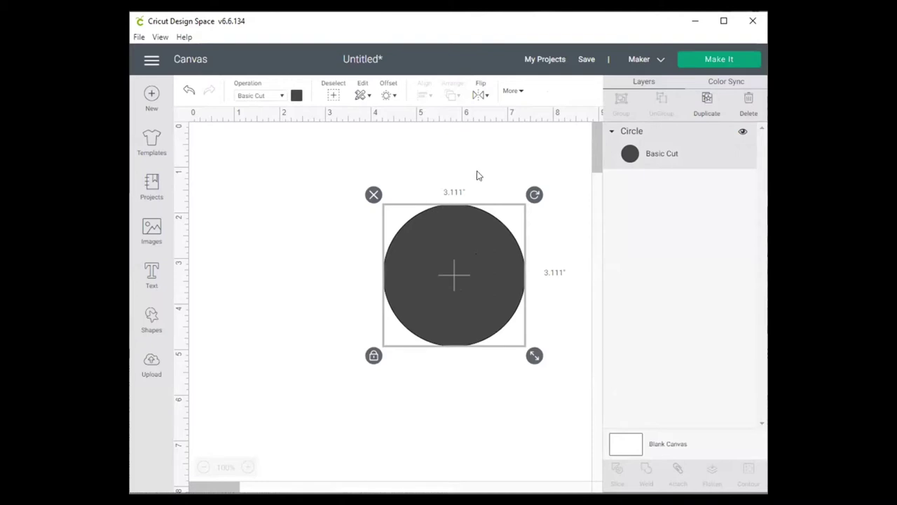
{"action": "left_click", "coordinate": [519, 93]}
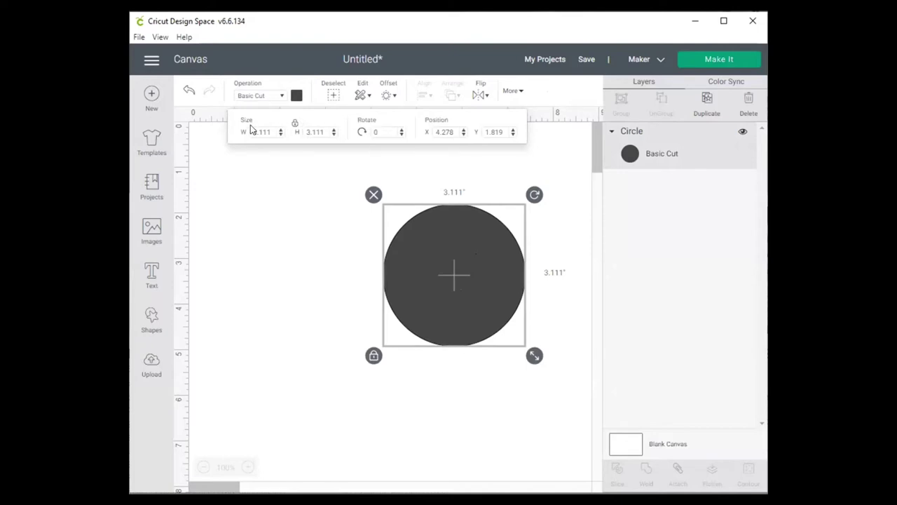
{"action": "left_click", "coordinate": [278, 209]}
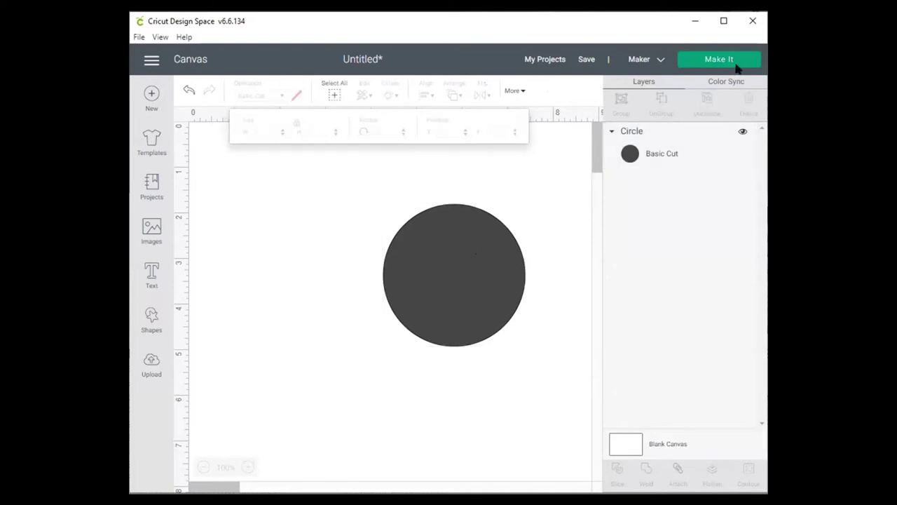
- Set the circle's width to 3 with locked proportions, making it 3 × 3 inches
{"action": "left_click", "coordinate": [724, 20]}
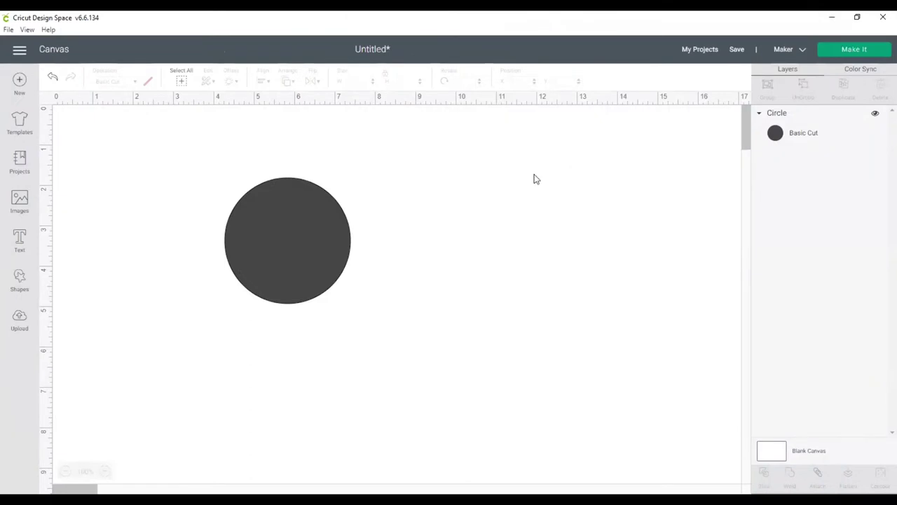
{"action": "left_click_drag", "start_coordinate": [316, 238], "coordinate": [376, 261]}
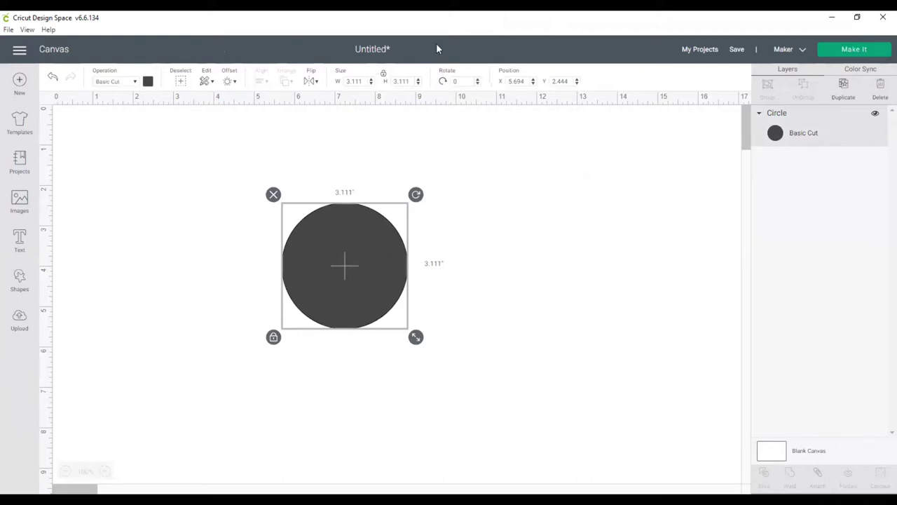
{"action": "left_click", "coordinate": [350, 80]}
{"action": "type", "text": "3"}
{"action": "key", "text": "Tab"}
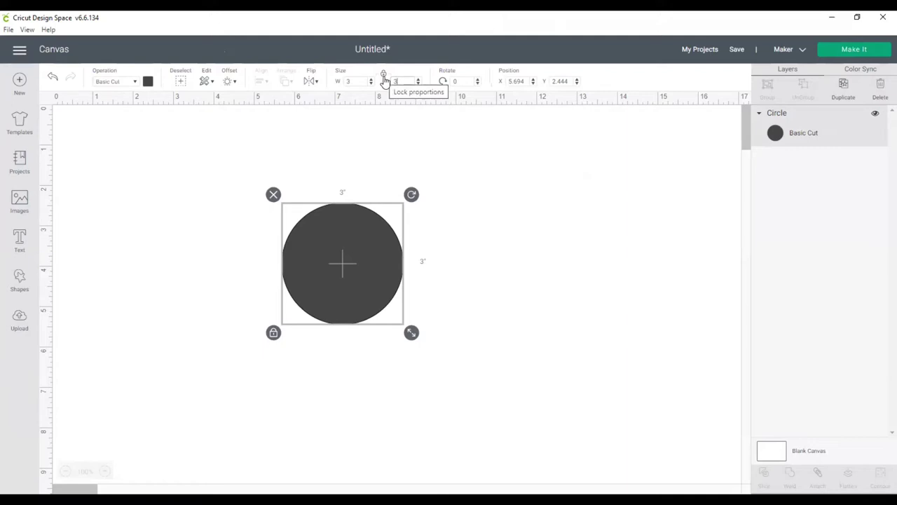
{"action": "left_click", "coordinate": [350, 82]}
{"action": "type", "text": "2"}
{"action": "key", "text": "Tab"}
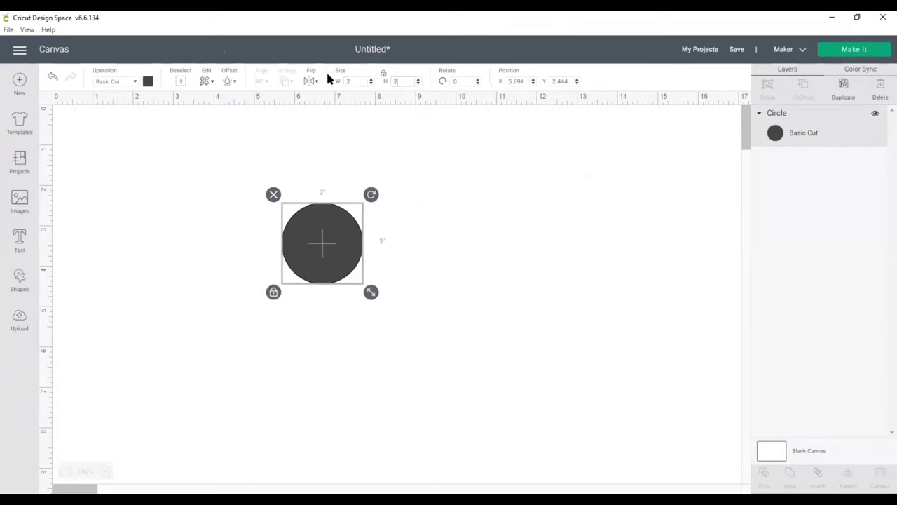
{"action": "left_click", "coordinate": [352, 80]}
{"action": "type", "text": "3"}
{"action": "key", "text": "Tab"}
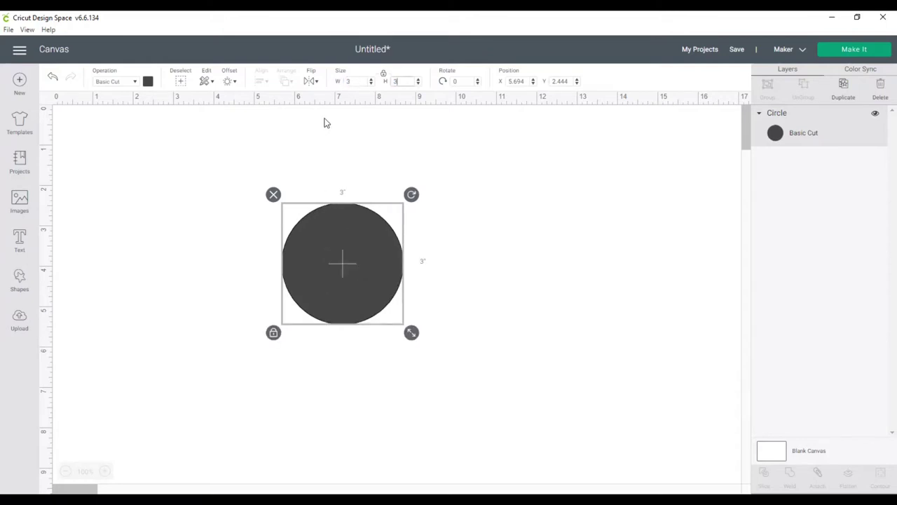
{"action": "left_click", "coordinate": [344, 248]}
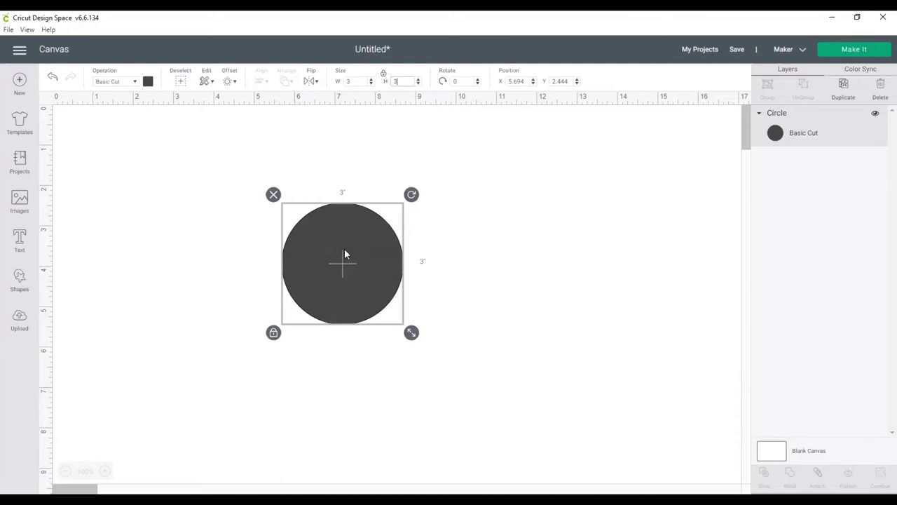
- Add a second Circle and shrink its width to 0.2 inches
{"action": "left_click", "coordinate": [452, 264]}
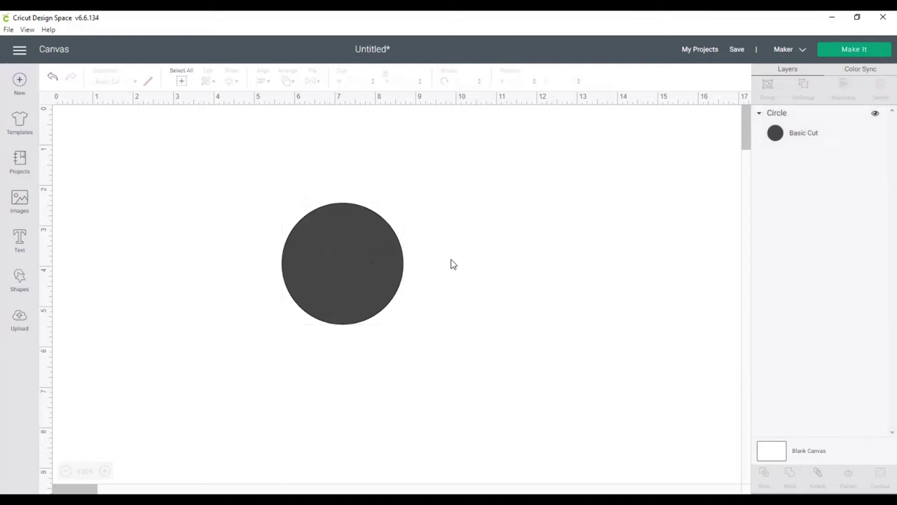
{"action": "left_click", "coordinate": [331, 281]}
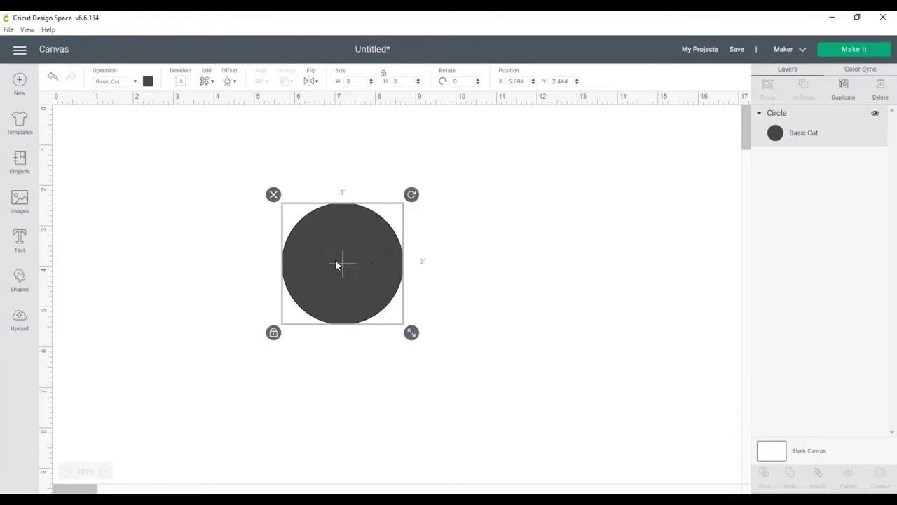
{"action": "left_click", "coordinate": [19, 280]}
{"action": "left_click", "coordinate": [103, 203]}
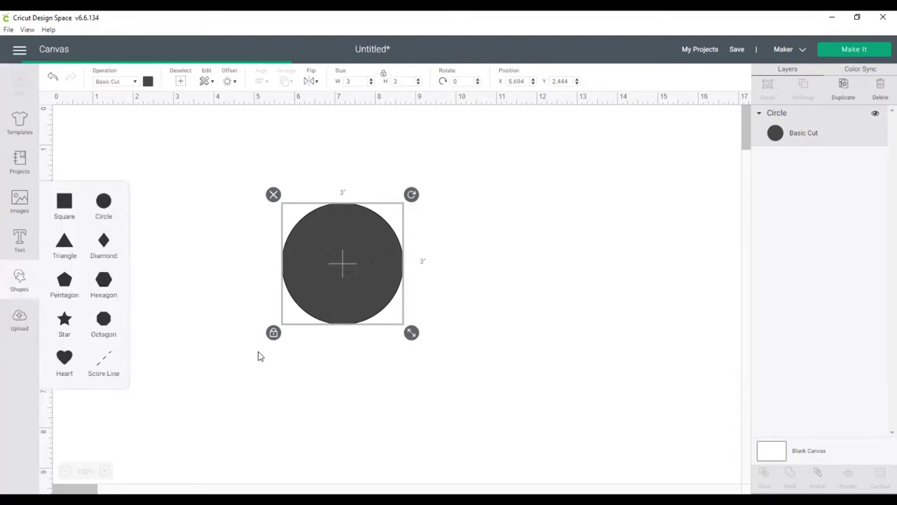
{"action": "left_click_drag", "start_coordinate": [240, 307], "coordinate": [276, 287]}
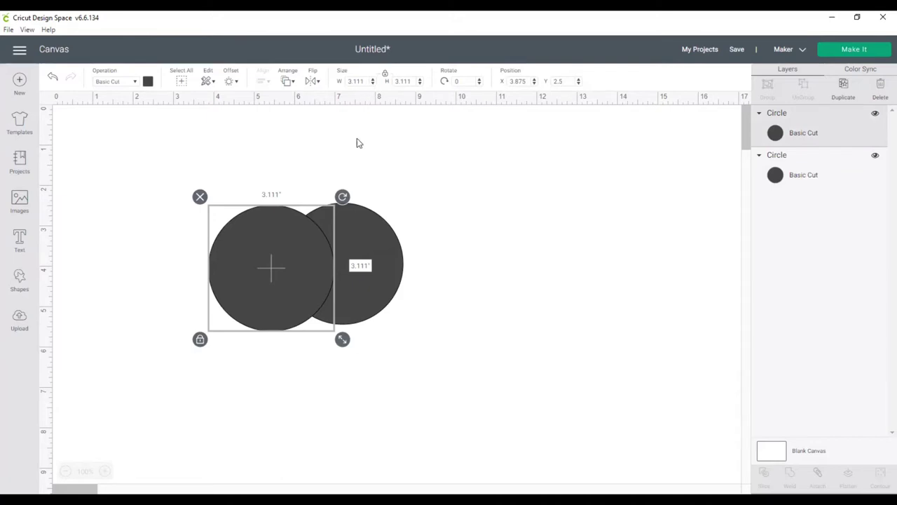
{"action": "left_click", "coordinate": [338, 82]}
{"action": "key", "text": "BackSpace"}
{"action": "type", "text": "2"}
{"action": "key", "text": "Tab"}
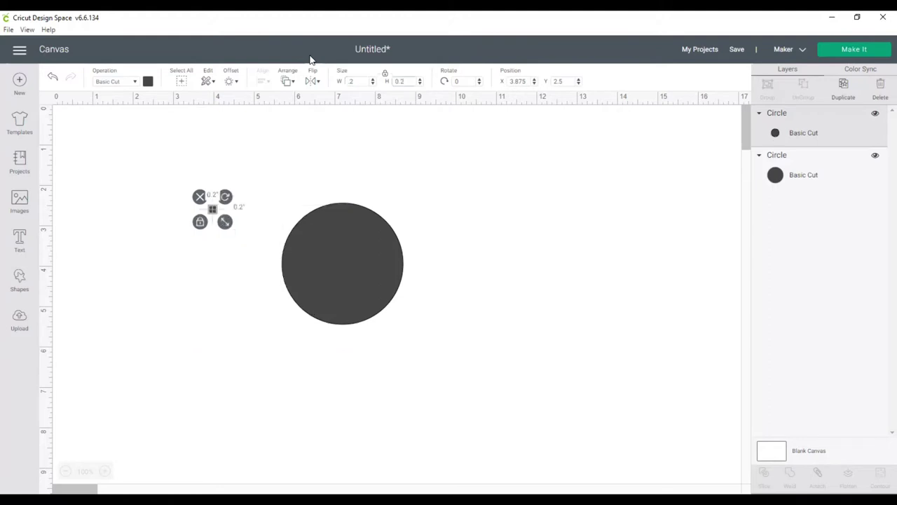
- Place the tiny circle by the big circle's upper left and colour it red
{"action": "left_click", "coordinate": [204, 292]}
{"action": "left_click_drag", "start_coordinate": [217, 217], "coordinate": [284, 220]}
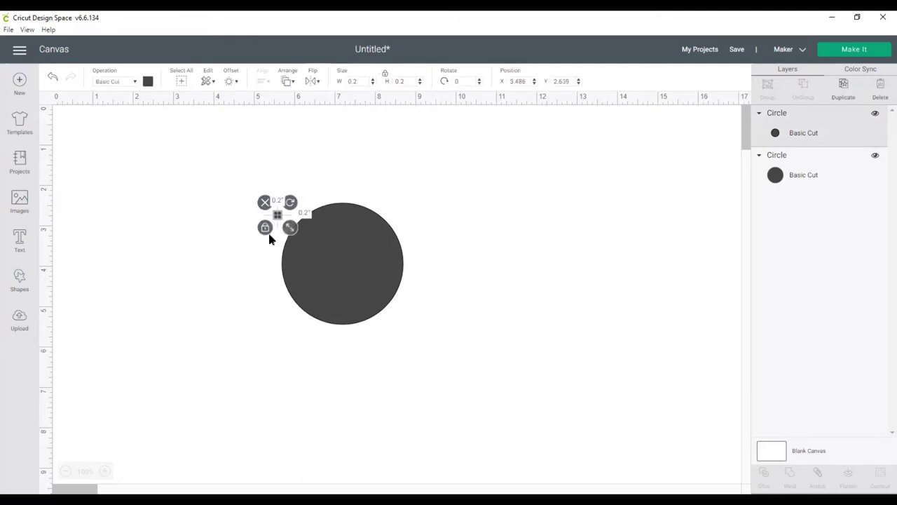
{"action": "left_click", "coordinate": [262, 257]}
{"action": "left_click", "coordinate": [277, 216]}
{"action": "left_click", "coordinate": [236, 264]}
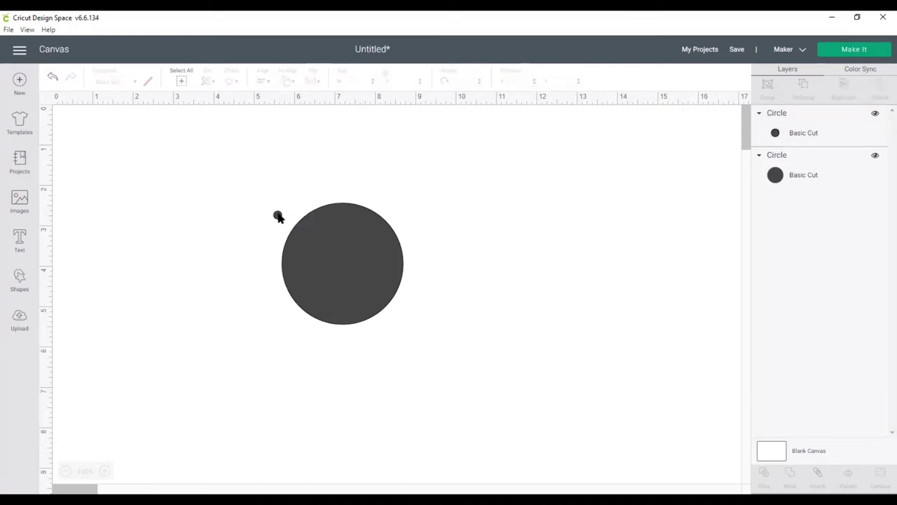
{"action": "left_click", "coordinate": [278, 216]}
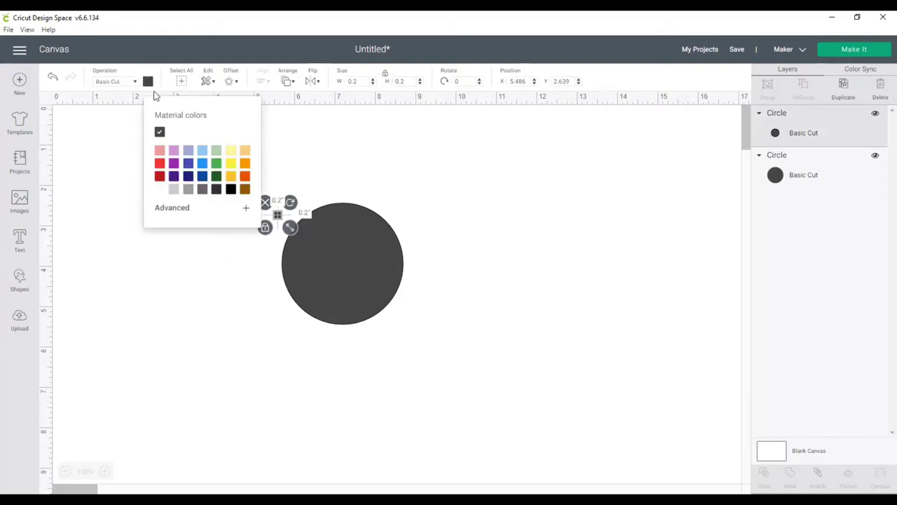
{"action": "left_click", "coordinate": [160, 166]}
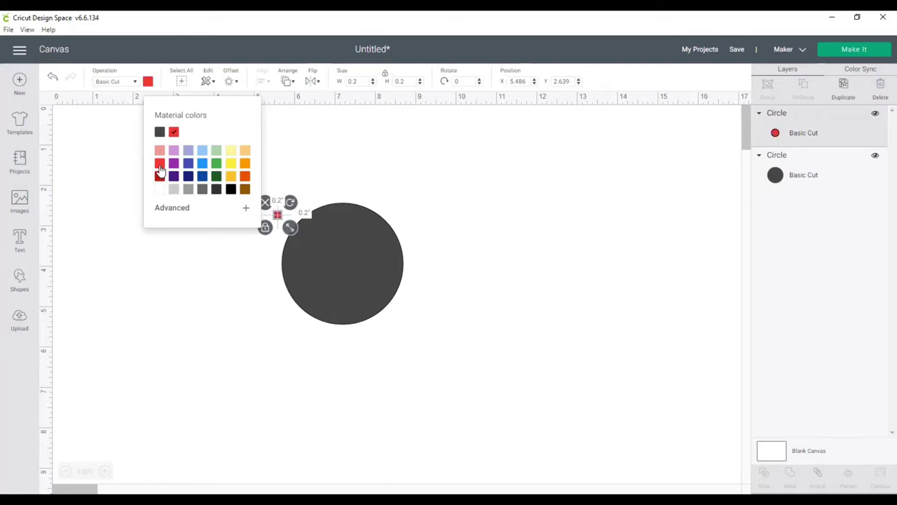
{"action": "left_click", "coordinate": [309, 158]}
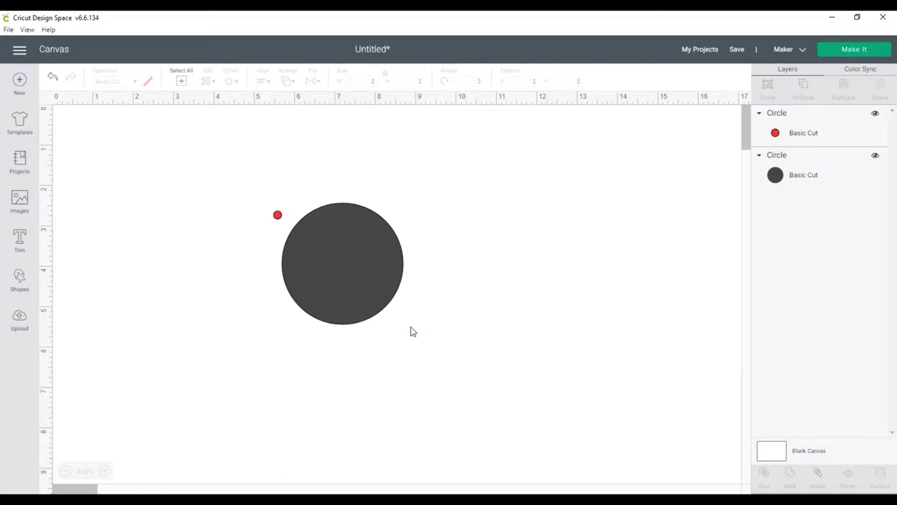
- Align the red dot to the centre of the 3-inch circle
{"action": "left_click_drag", "start_coordinate": [411, 326], "coordinate": [242, 192]}
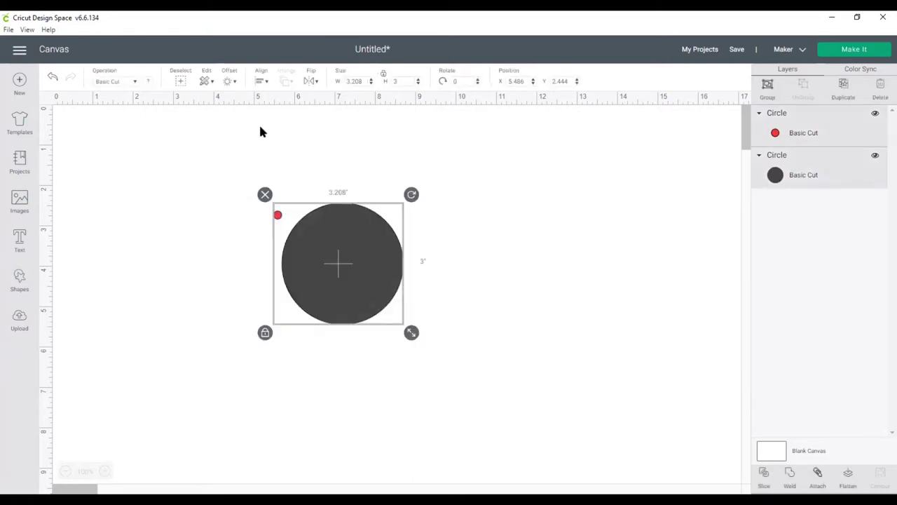
{"action": "left_click", "coordinate": [269, 82]}
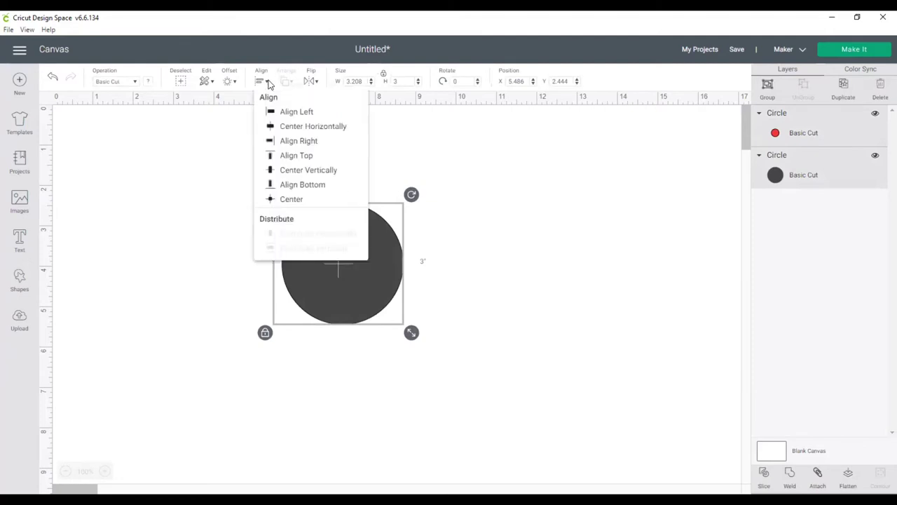
{"action": "left_click", "coordinate": [284, 199]}
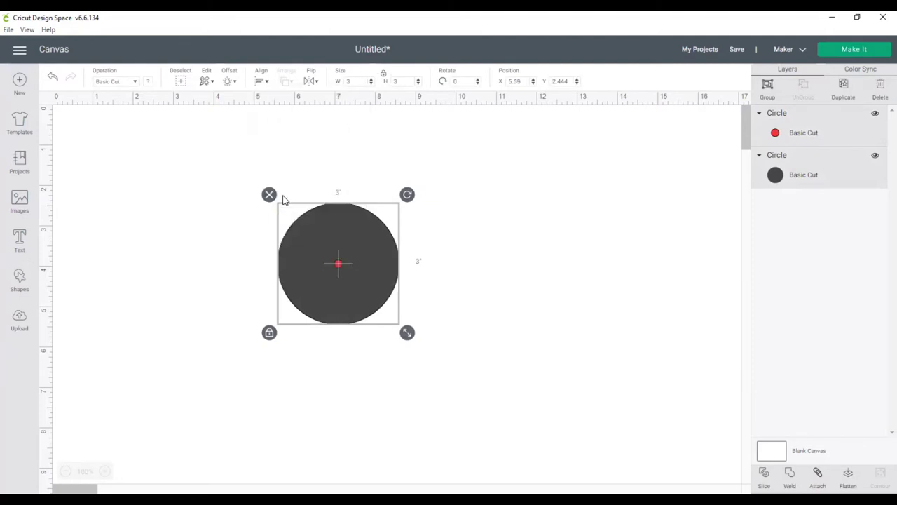
- Select both circles and Slice them into separate pieces
{"action": "left_click", "coordinate": [217, 258]}
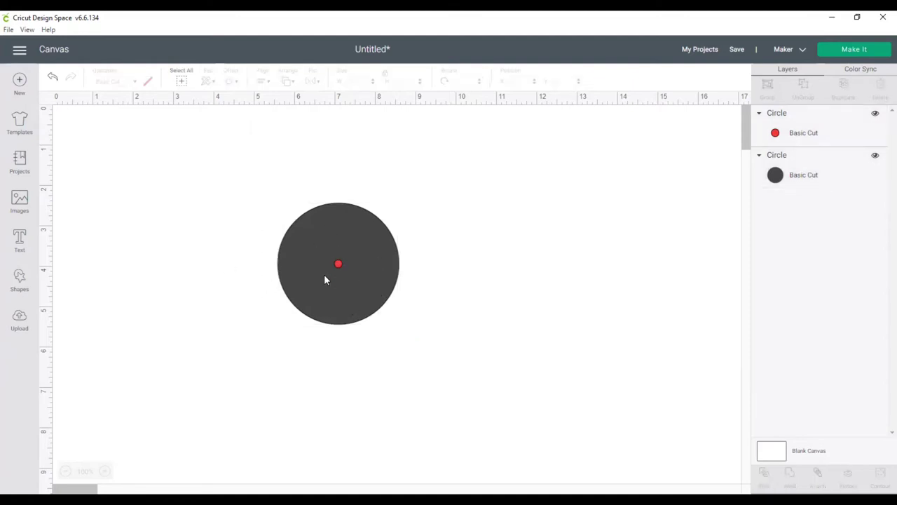
{"action": "mouse_move", "coordinate": [433, 183]}
{"action": "left_mouse_down"}
{"action": "mouse_move", "coordinate": [299, 341]}
{"action": "mouse_move", "coordinate": [261, 346]}
{"action": "mouse_move", "coordinate": [418, 256]}
{"action": "mouse_move", "coordinate": [435, 185]}
{"action": "left_mouse_up"}
{"action": "left_click_drag", "start_coordinate": [431, 182], "coordinate": [257, 343]}
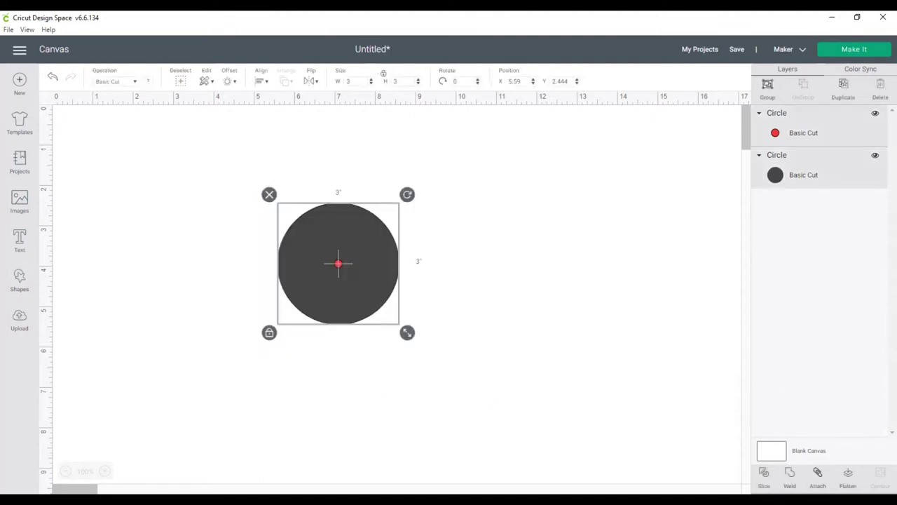
{"action": "left_click", "coordinate": [764, 475]}
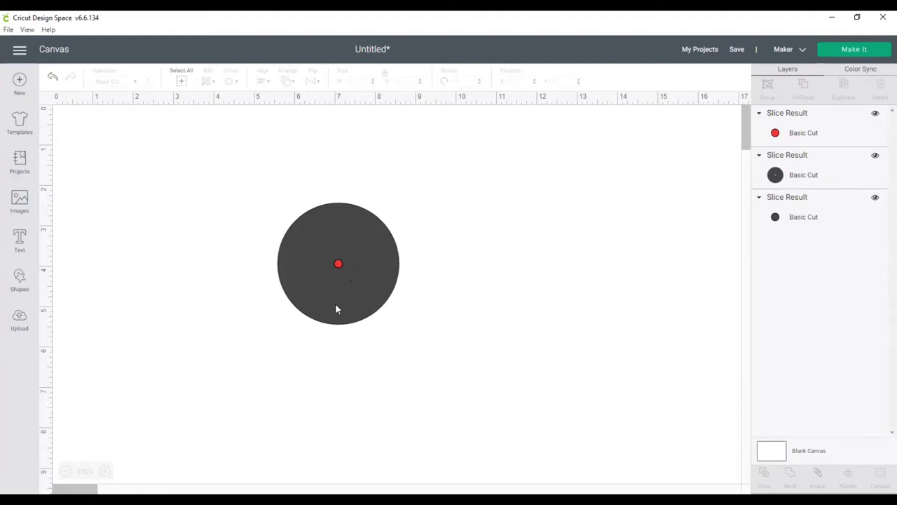
- Delete the red dot and small leftover piece, keeping the 3-inch circle with its centre hole
{"action": "left_click_drag", "start_coordinate": [335, 308], "coordinate": [468, 322]}
{"action": "left_click", "coordinate": [361, 292]}
{"action": "left_click_drag", "start_coordinate": [360, 289], "coordinate": [313, 253]}
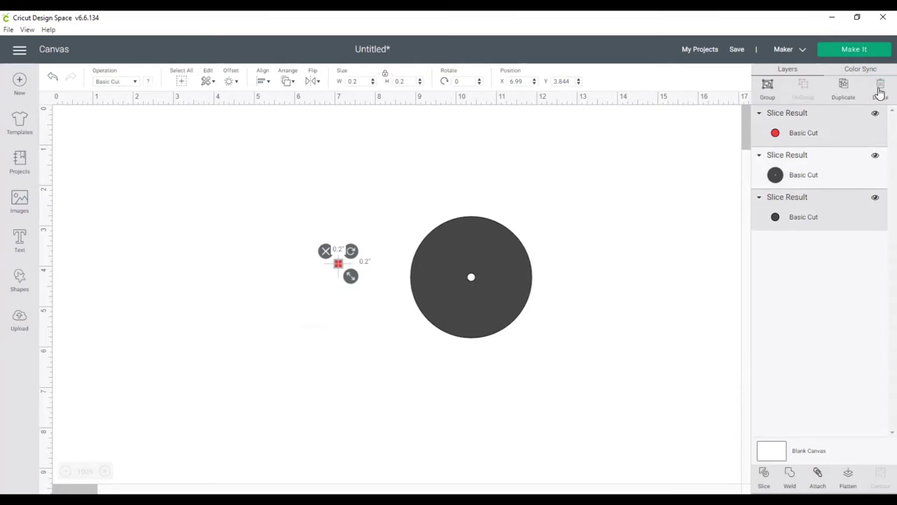
{"action": "left_click", "coordinate": [879, 90]}
{"action": "left_click_drag", "start_coordinate": [506, 290], "coordinate": [384, 248]}
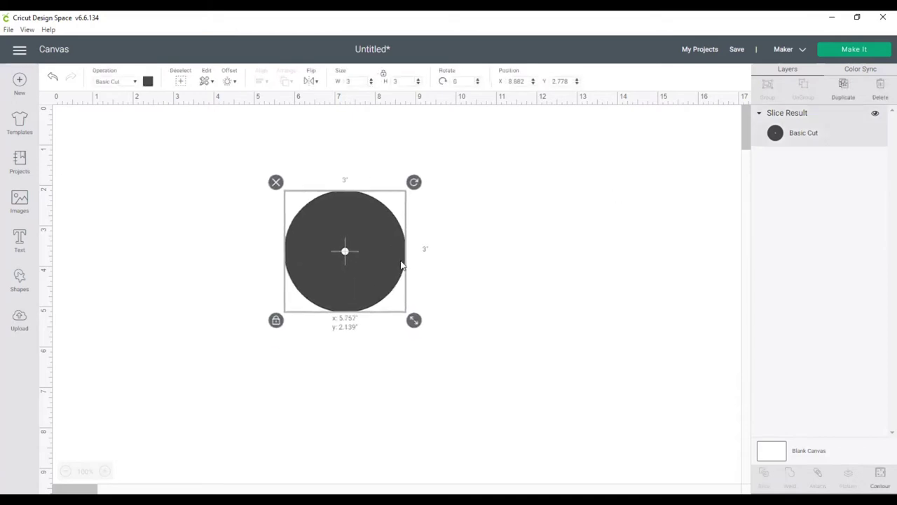
{"action": "left_click", "coordinate": [451, 258]}
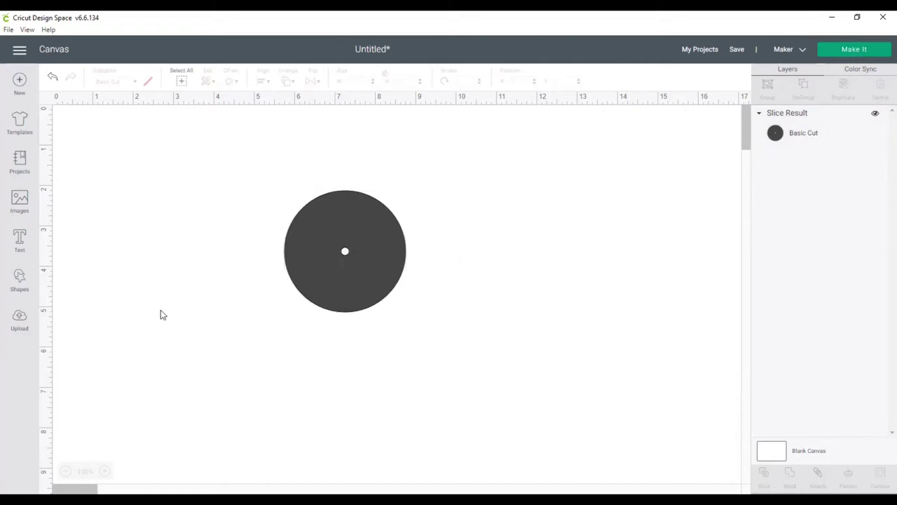
- Add a new circle at lower left, unlock proportions and squash it into a tall ellipse
{"action": "left_click", "coordinate": [21, 279]}
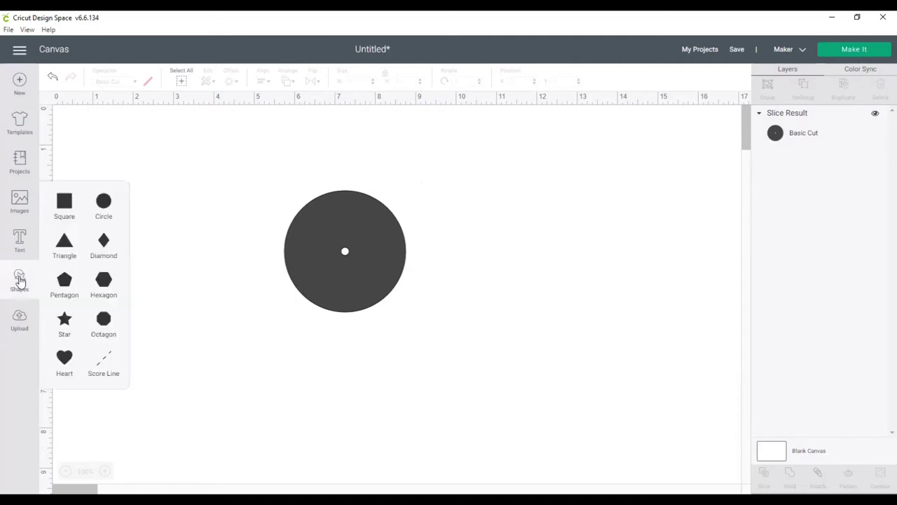
{"action": "left_click", "coordinate": [104, 202]}
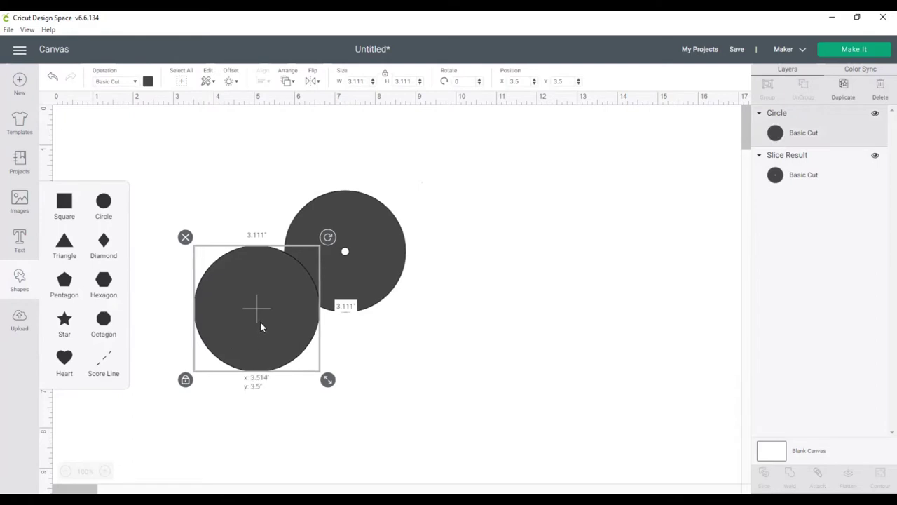
{"action": "left_click_drag", "start_coordinate": [260, 321], "coordinate": [270, 327]}
{"action": "left_click", "coordinate": [225, 469]}
{"action": "left_click", "coordinate": [216, 361]}
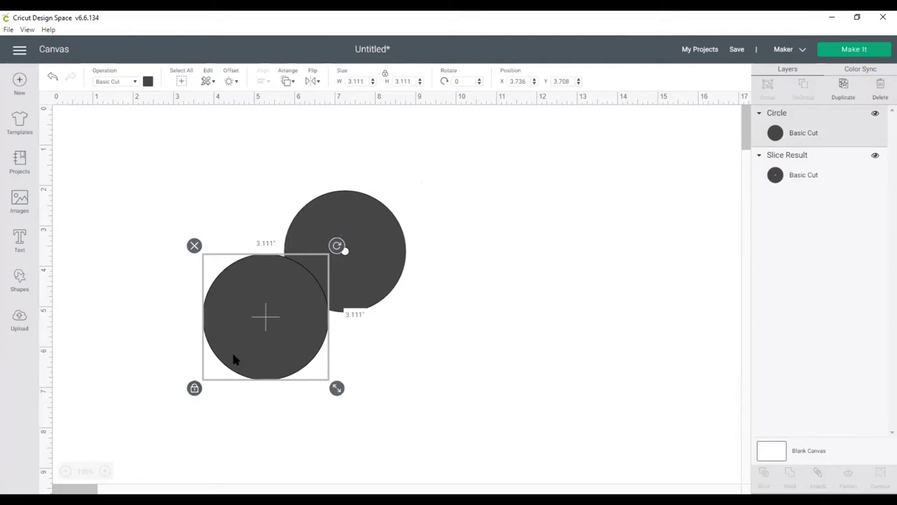
{"action": "left_click_drag", "start_coordinate": [235, 359], "coordinate": [190, 356]}
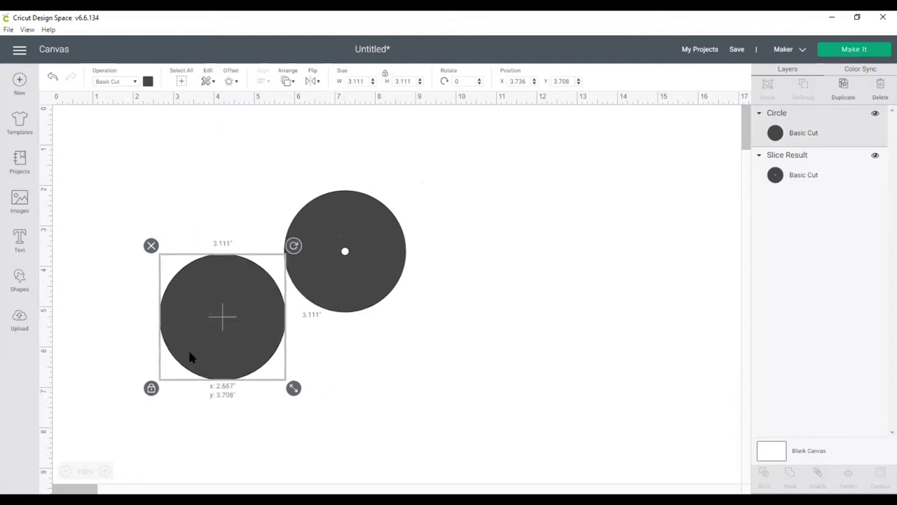
{"action": "left_click", "coordinate": [150, 386]}
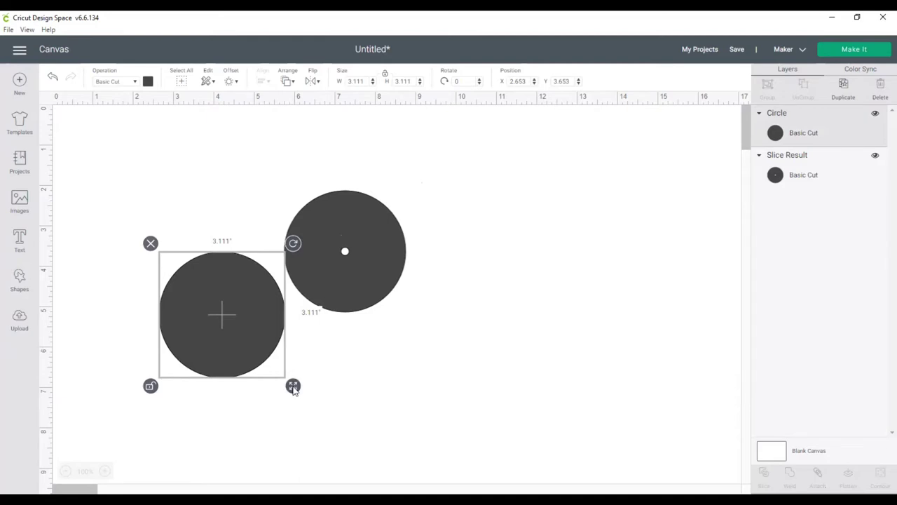
{"action": "left_click_drag", "start_coordinate": [293, 389], "coordinate": [204, 306]}
{"action": "left_click", "coordinate": [374, 112]}
{"action": "left_click", "coordinate": [191, 289]}
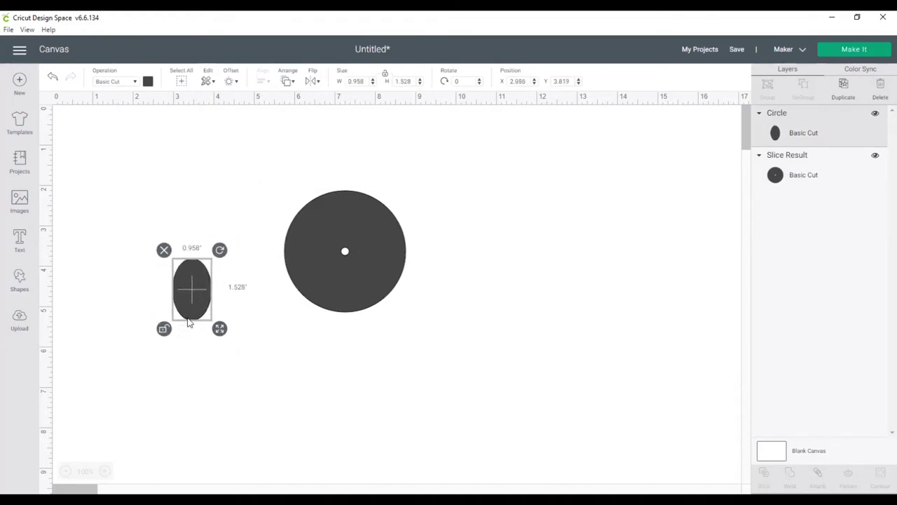
- Size the oval to 0.5 × 1 inch, then widen it to about 0.64 inches
{"action": "left_click", "coordinate": [358, 80]}
{"action": "type", "text": ".5"}
{"action": "key", "text": "Tab"}
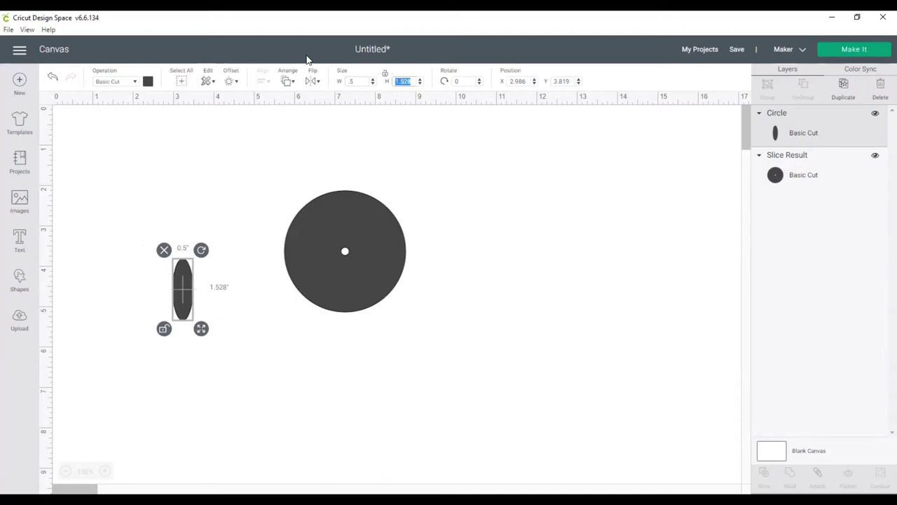
{"action": "type", "text": "1"}
{"action": "key", "text": "Tab"}
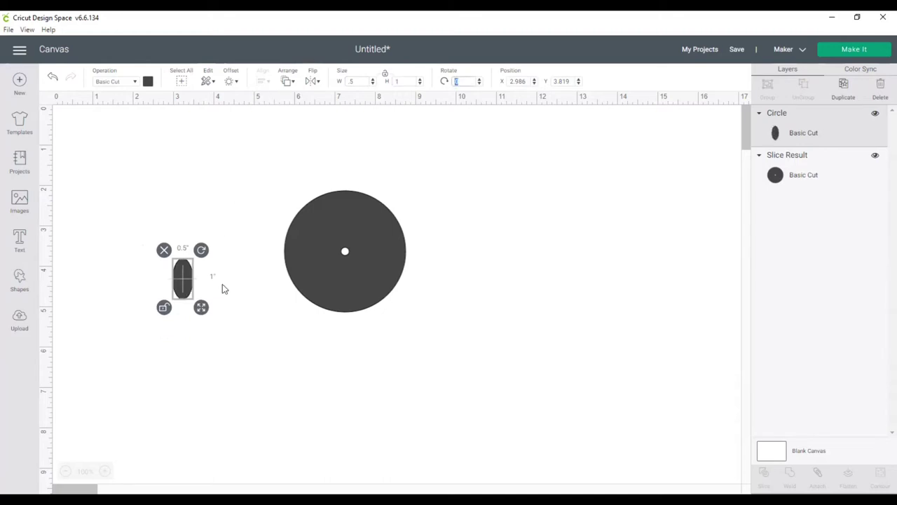
{"action": "left_click", "coordinate": [197, 312]}
{"action": "left_click", "coordinate": [184, 293]}
{"action": "left_click_drag", "start_coordinate": [199, 311], "coordinate": [348, 315]}
{"action": "left_click", "coordinate": [366, 385]}
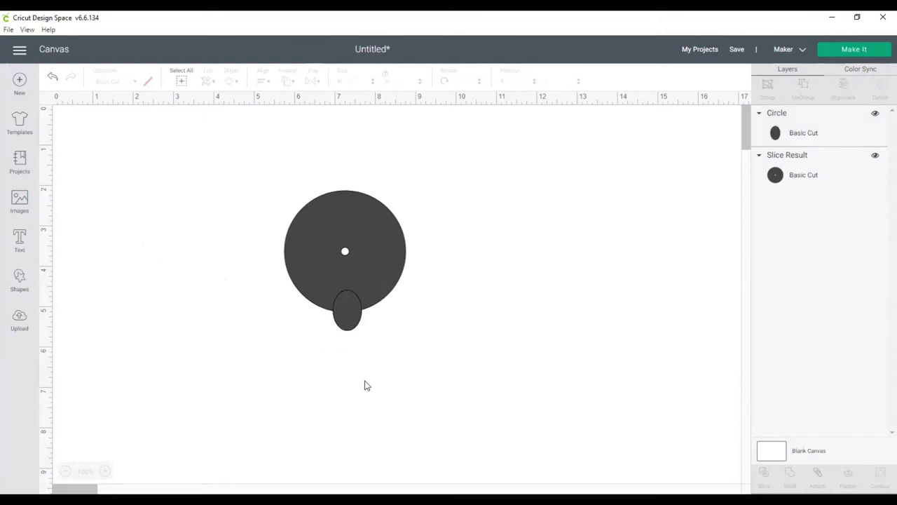
- Select the oval and holed circle and apply Align > Center Horizontally
{"action": "left_click_drag", "start_coordinate": [386, 359], "coordinate": [309, 265]}
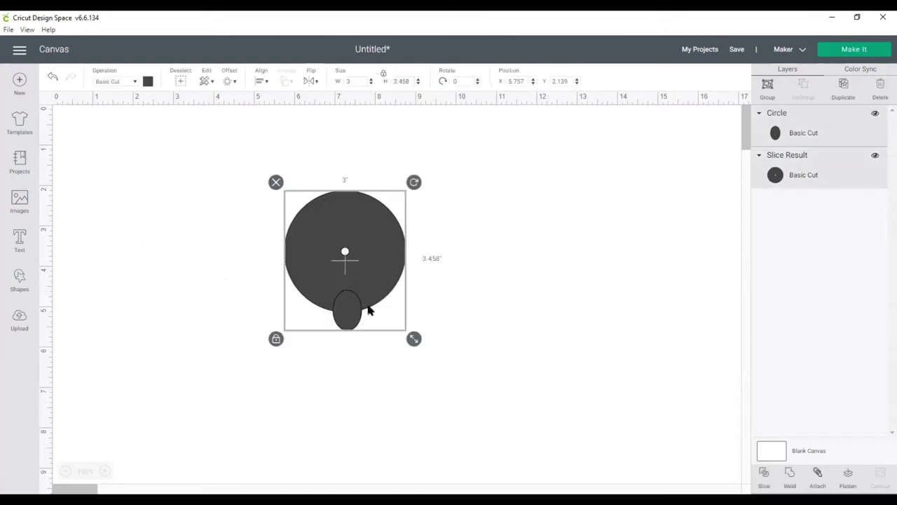
{"action": "left_click", "coordinate": [262, 82]}
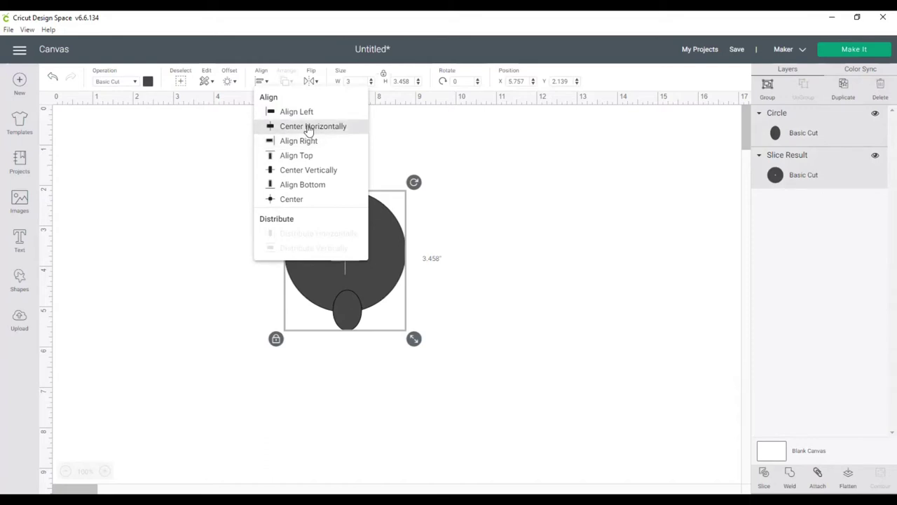
{"action": "left_click", "coordinate": [309, 128]}
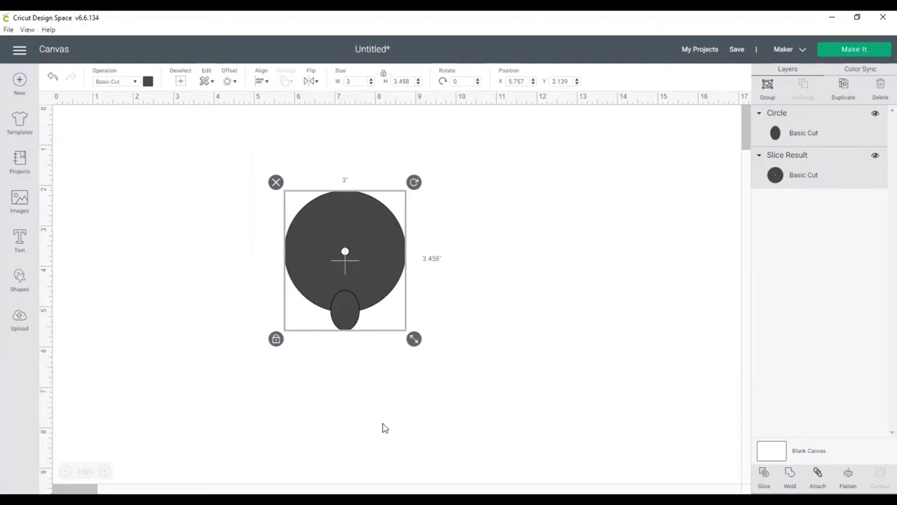
- Weld the holed circle and oval into one Weld Result and nudge it left
{"action": "left_click", "coordinate": [384, 427]}
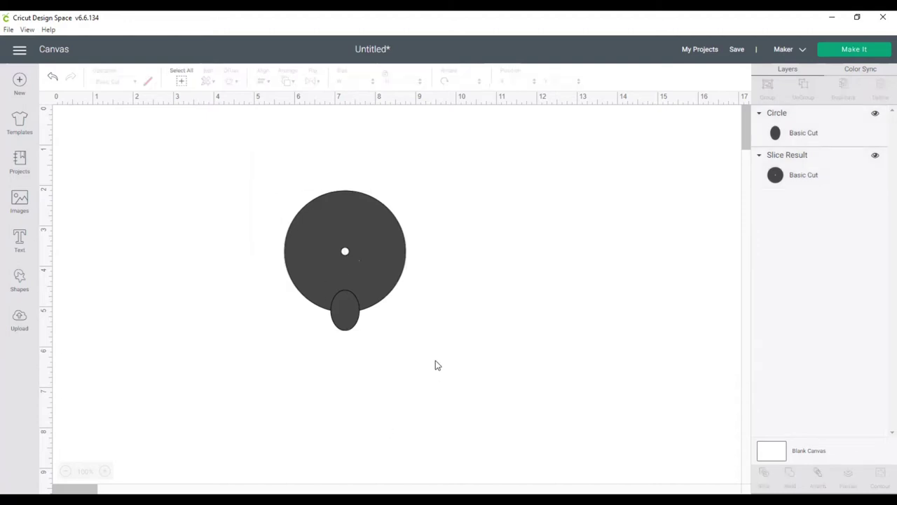
{"action": "left_click_drag", "start_coordinate": [437, 364], "coordinate": [242, 182]}
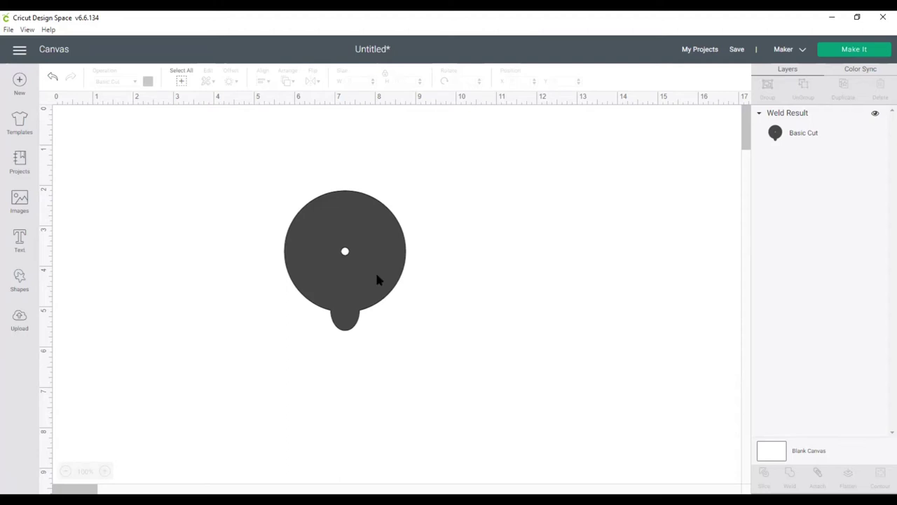
{"action": "left_click_drag", "start_coordinate": [376, 278], "coordinate": [338, 279]}
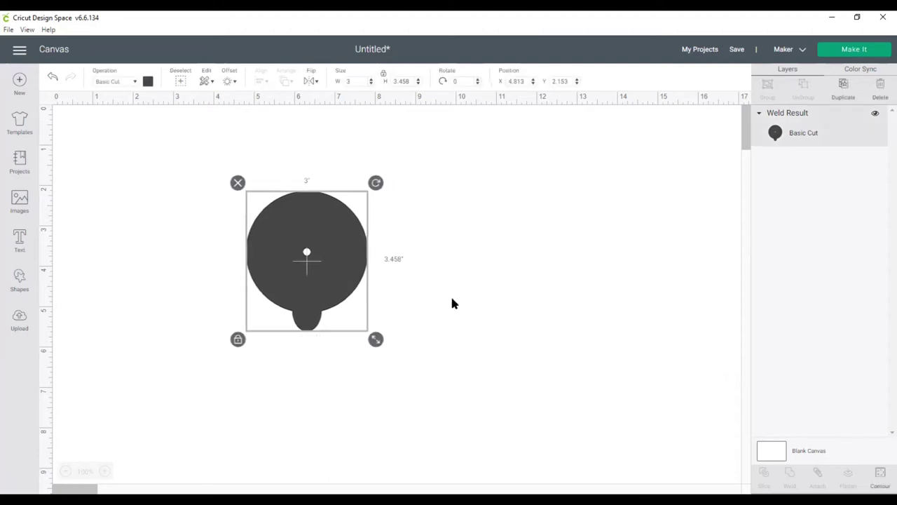
{"action": "left_click", "coordinate": [452, 303]}
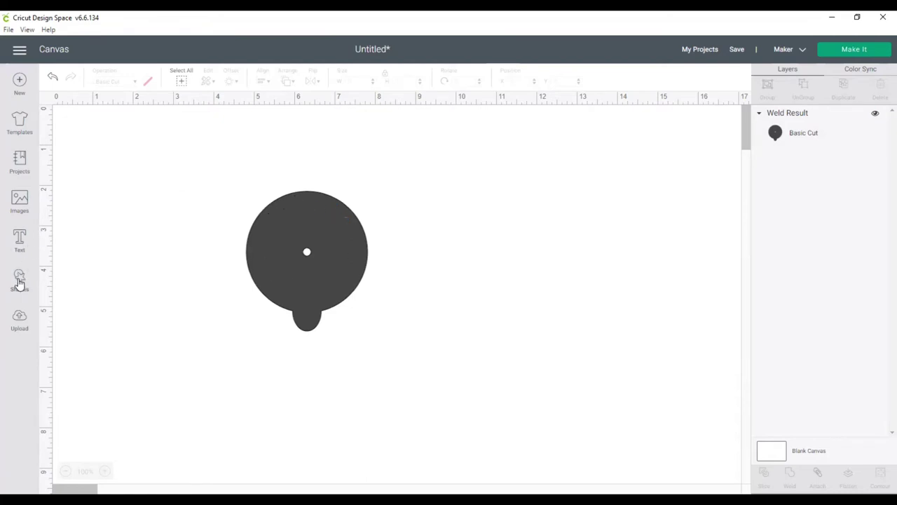
- Add a text box and choose Arial from the System fonts list
{"action": "left_click", "coordinate": [19, 237]}
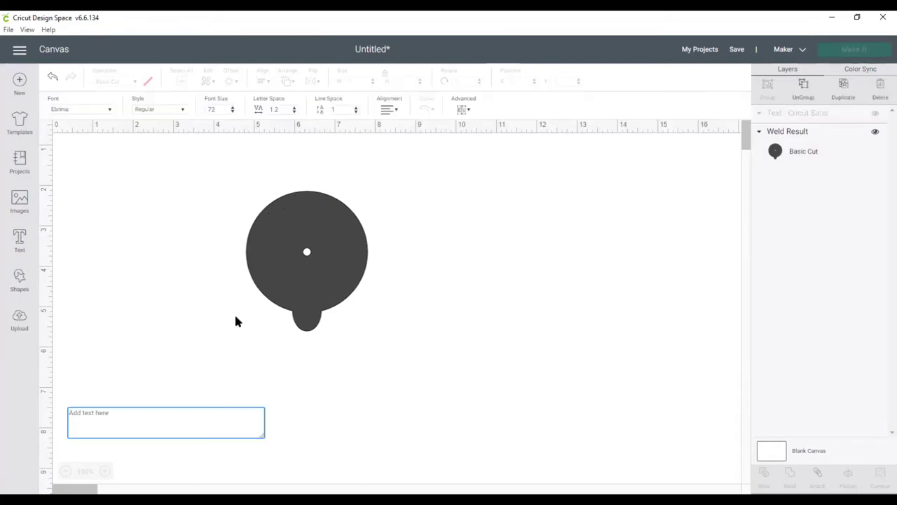
{"action": "left_click", "coordinate": [109, 110]}
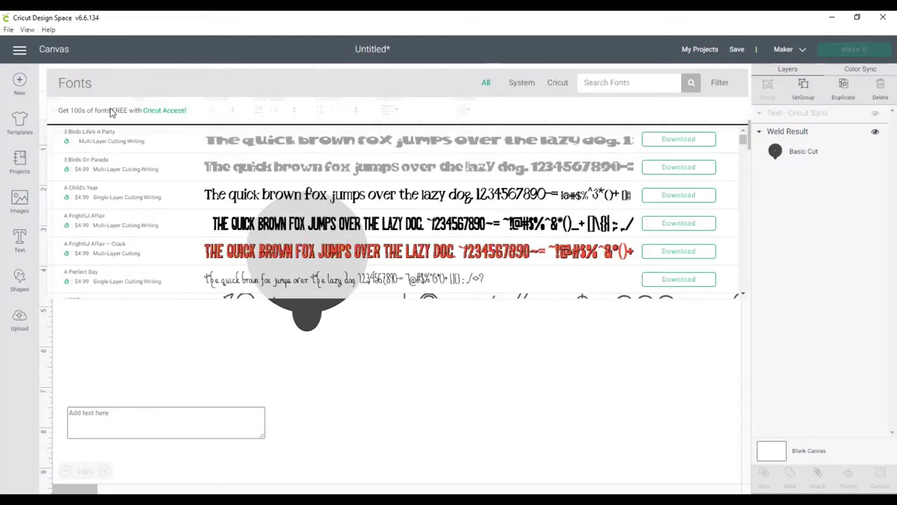
{"action": "left_click", "coordinate": [166, 331]}
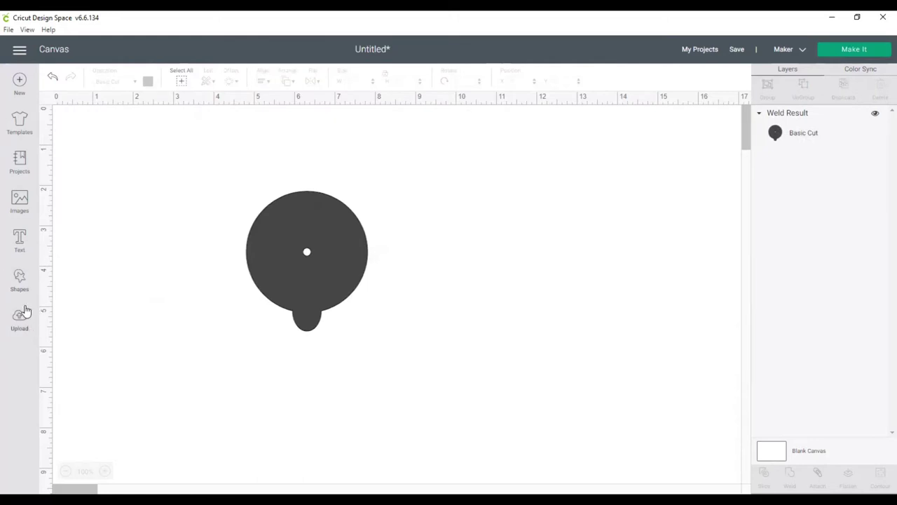
{"action": "left_click", "coordinate": [20, 235]}
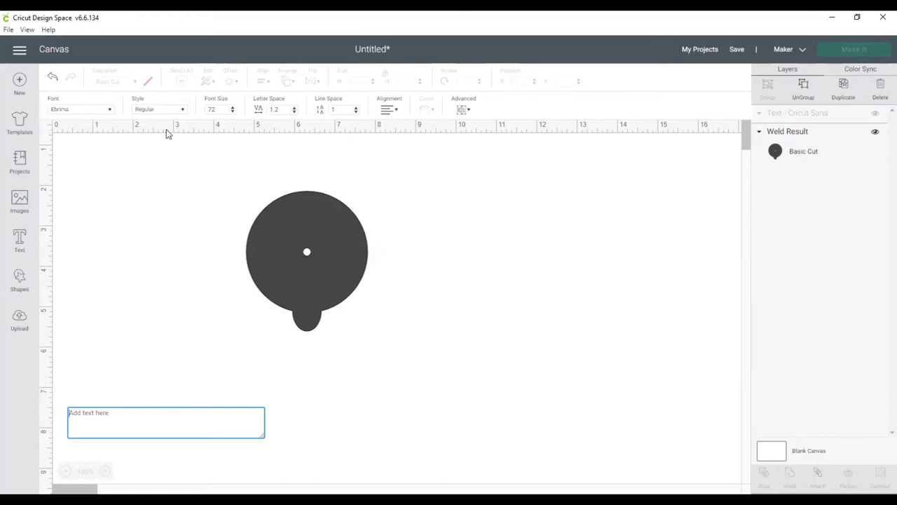
{"action": "left_click", "coordinate": [110, 111]}
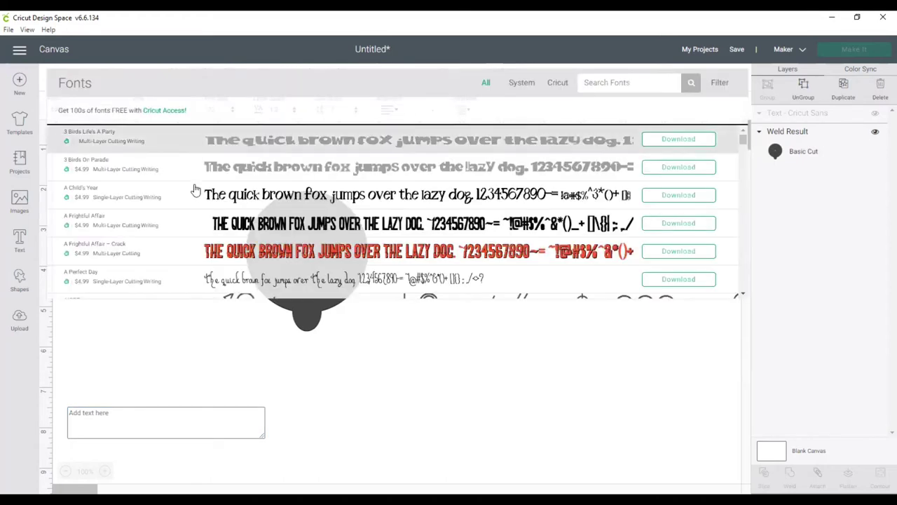
{"action": "left_click", "coordinate": [520, 83]}
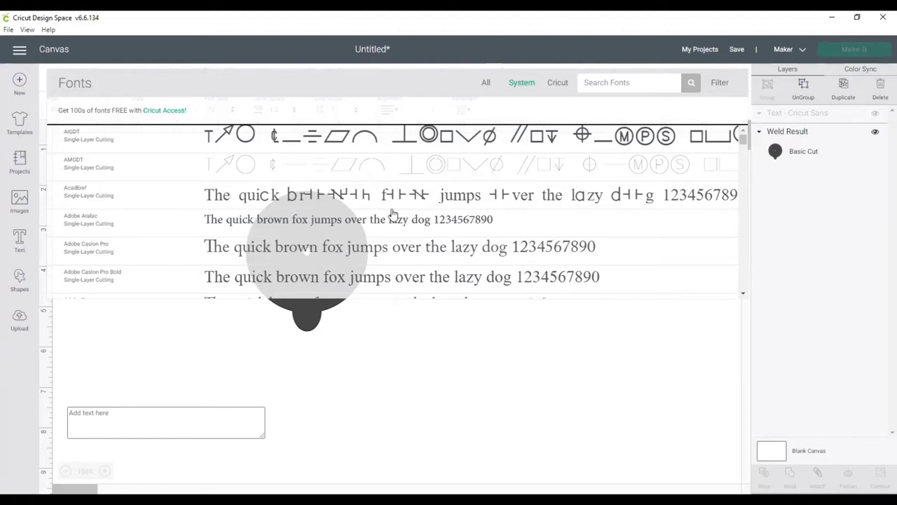
{"action": "scroll", "coordinate": [319, 244], "scroll_direction": "down", "scroll_amount": 2}
{"action": "scroll", "coordinate": [318, 243], "scroll_direction": "down", "scroll_amount": 6}
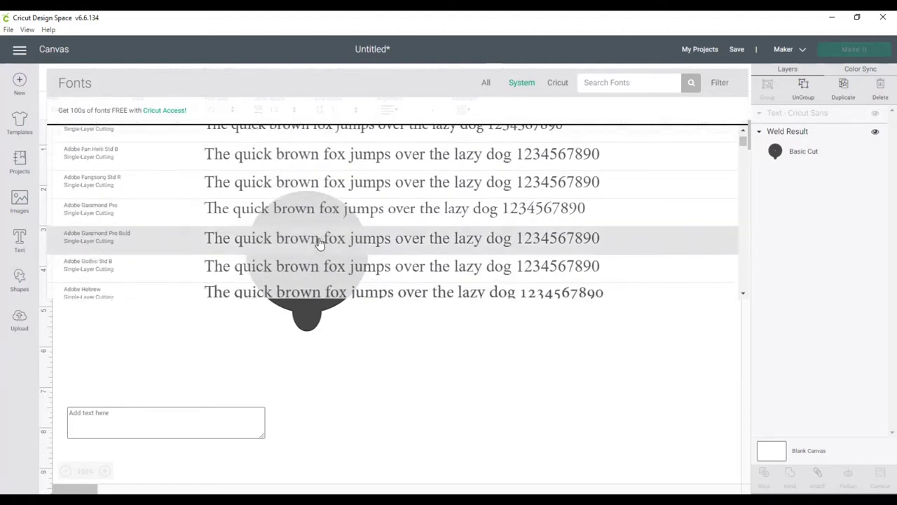
{"action": "scroll", "coordinate": [318, 244], "scroll_direction": "down", "scroll_amount": 2}
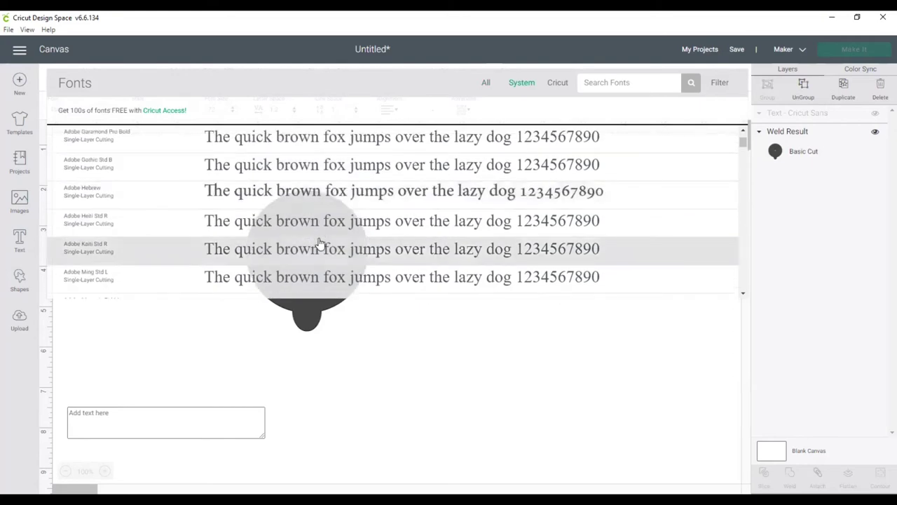
{"action": "scroll", "coordinate": [319, 242], "scroll_direction": "down", "scroll_amount": 5}
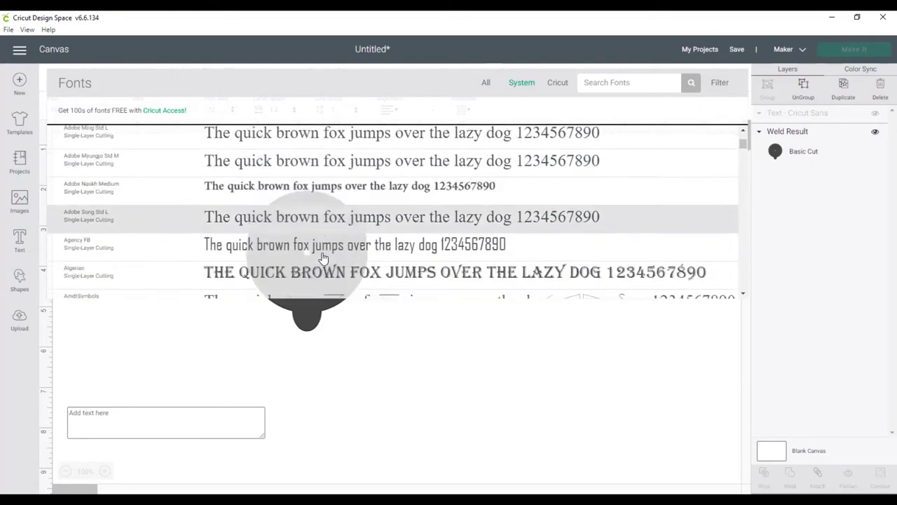
{"action": "scroll", "coordinate": [322, 259], "scroll_direction": "down", "scroll_amount": 5}
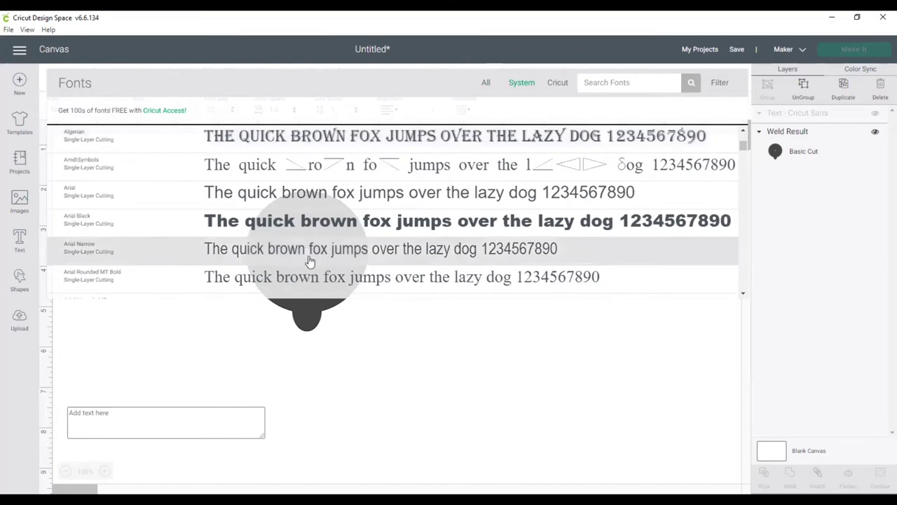
{"action": "scroll", "coordinate": [309, 260], "scroll_direction": "up", "scroll_amount": 2}
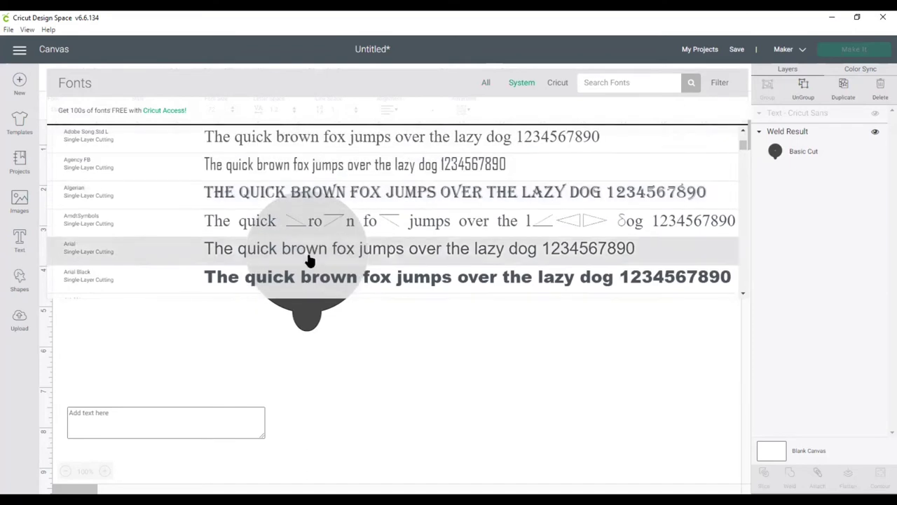
{"action": "left_click", "coordinate": [281, 251]}
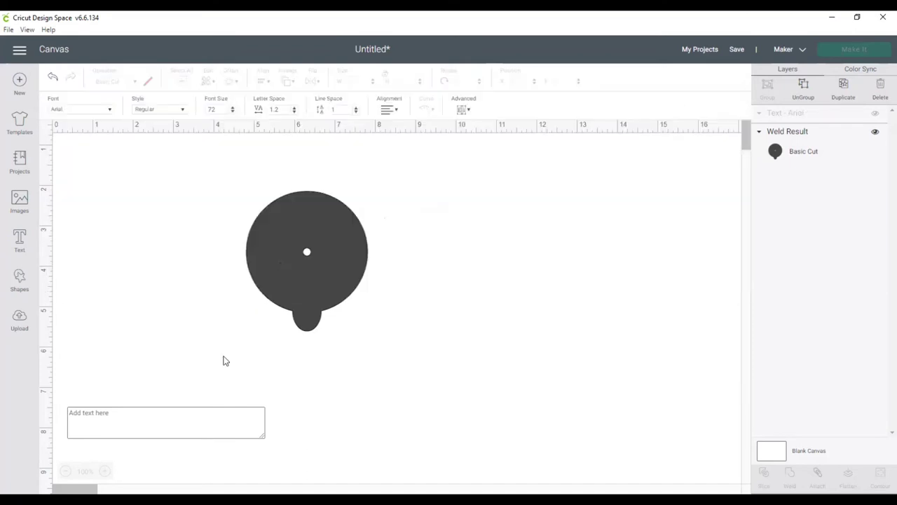
- Type 'Royal Essence', 'of', 'Tranquility' on three lines and move the text over the circle
{"action": "left_click", "coordinate": [128, 419]}
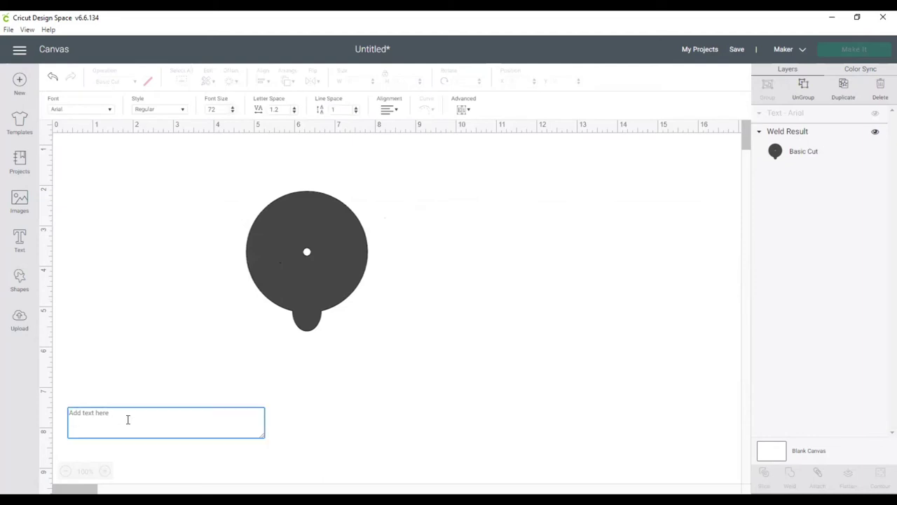
{"action": "type", "text": "R"}
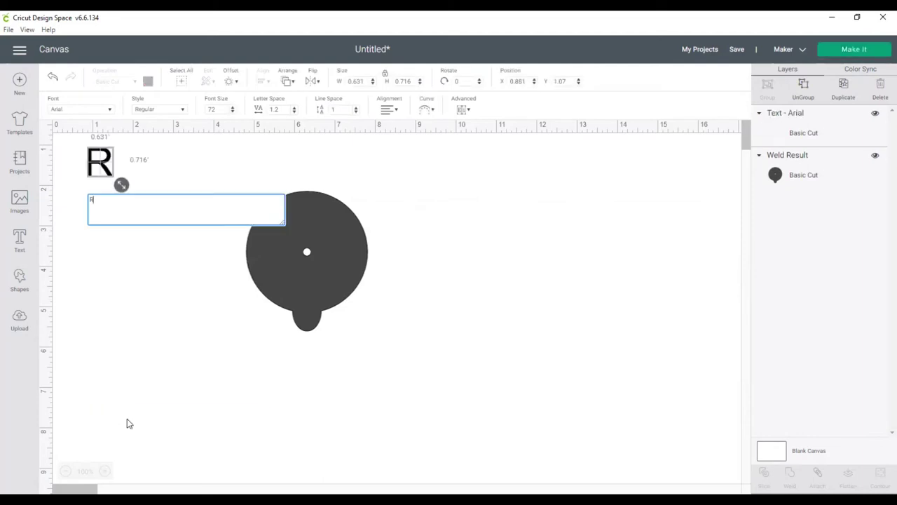
{"action": "type", "text": "oyal"}
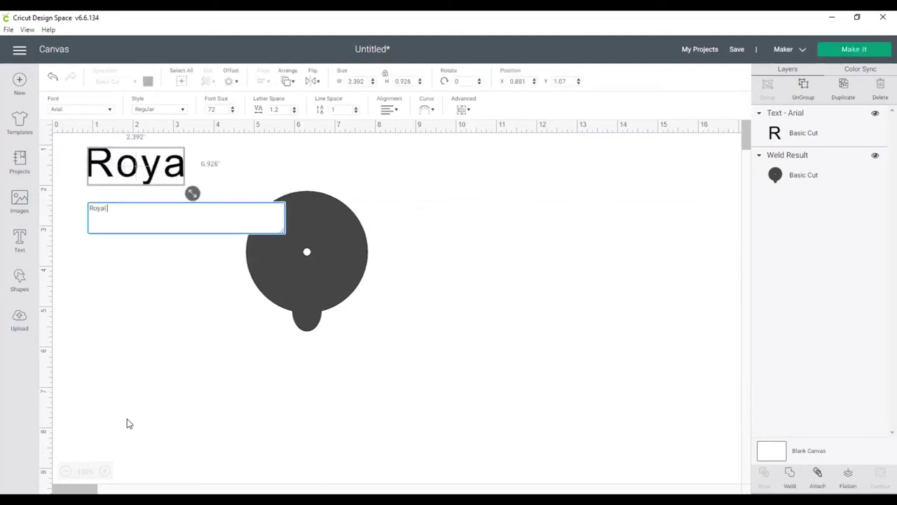
{"action": "type", "text": " Essence"}
{"action": "key", "text": "Return"}
{"action": "type", "text": "of"}
{"action": "key", "text": "Return"}
{"action": "type", "text": "T"}
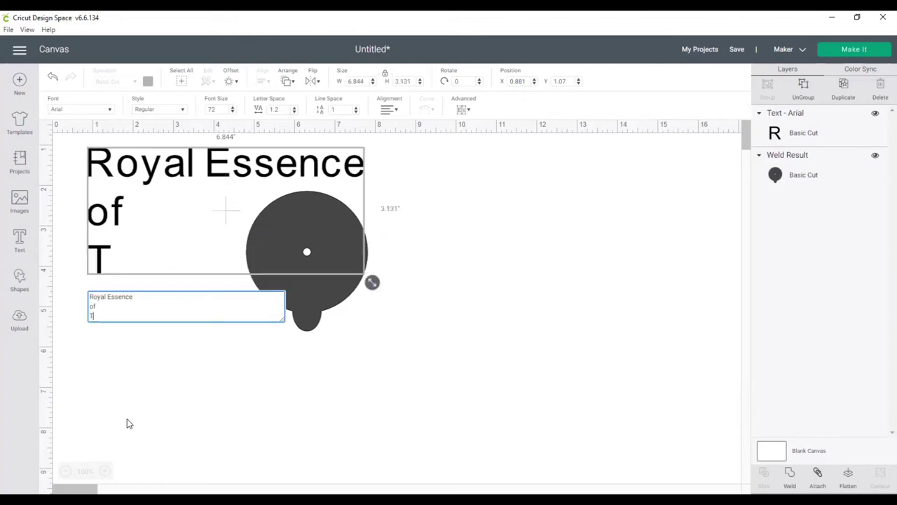
{"action": "type", "text": "ranquility"}
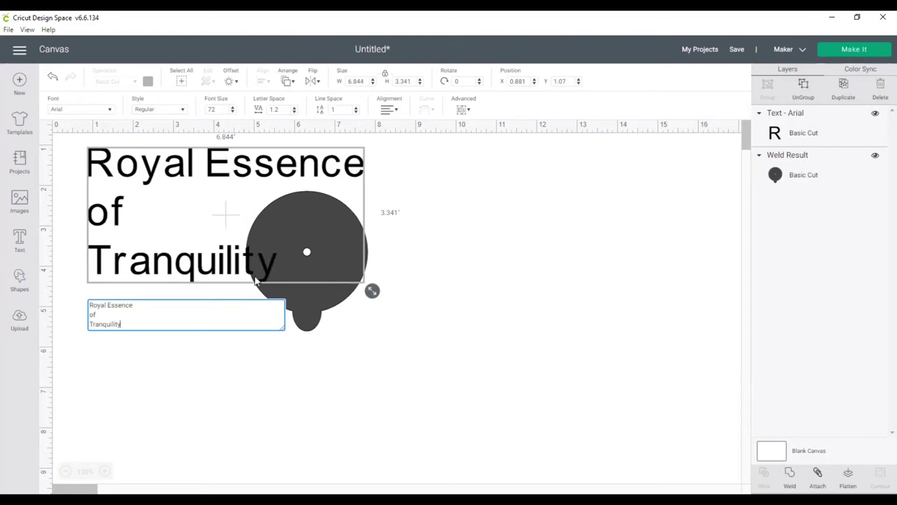
{"action": "left_click_drag", "start_coordinate": [253, 278], "coordinate": [343, 361]}
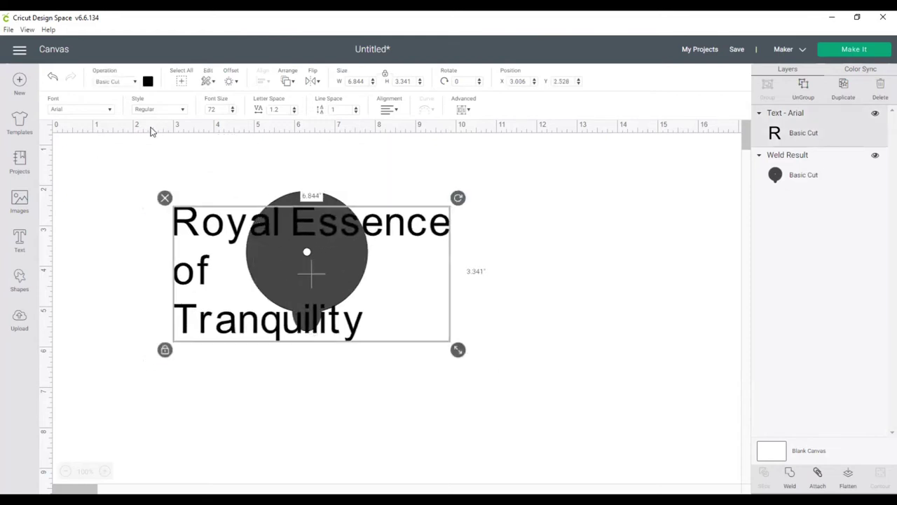
- Center-align the text and shrink it to about 1.9 inches wide
{"action": "left_click", "coordinate": [396, 112]}
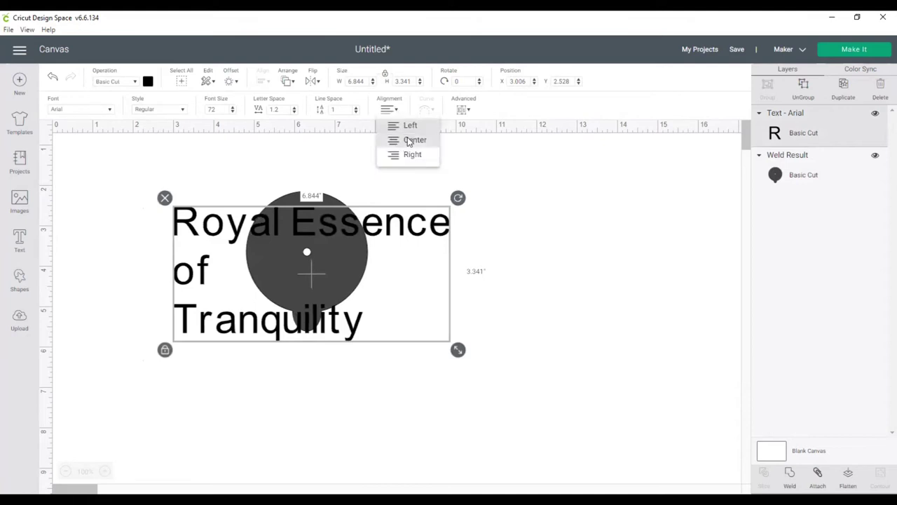
{"action": "left_click", "coordinate": [410, 140]}
{"action": "mouse_move", "coordinate": [459, 349]}
{"action": "left_mouse_down"}
{"action": "mouse_move", "coordinate": [217, 243]}
{"action": "mouse_move", "coordinate": [252, 249]}
{"action": "mouse_move", "coordinate": [445, 343]}
{"action": "left_mouse_up"}
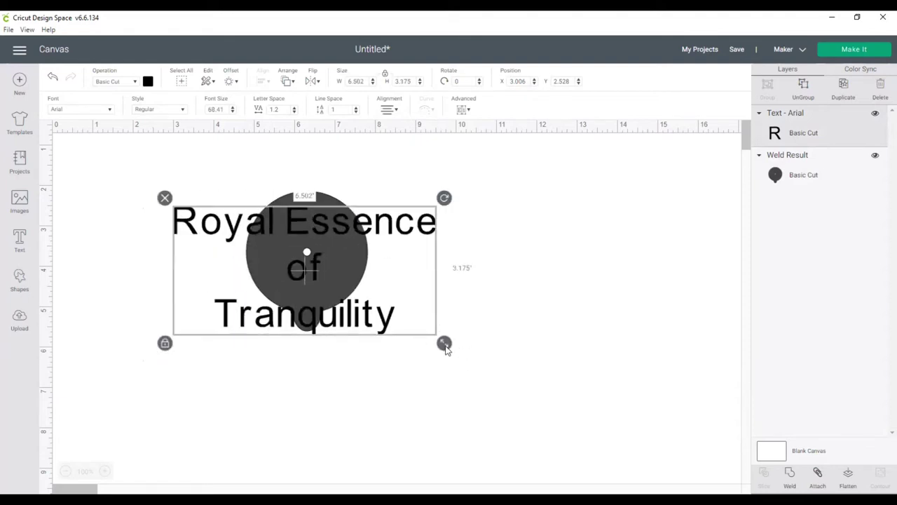
{"action": "left_click_drag", "start_coordinate": [444, 343], "coordinate": [344, 256]}
- Center the three-line 'Royal Essence of Tranquility' title horizontally over the welded circle
{"action": "left_click", "coordinate": [372, 180]}
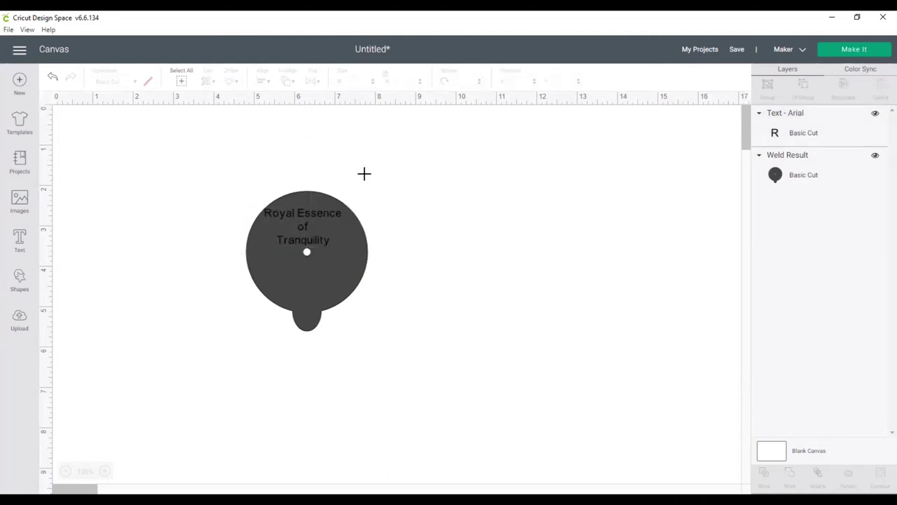
{"action": "left_click_drag", "start_coordinate": [360, 175], "coordinate": [281, 295]}
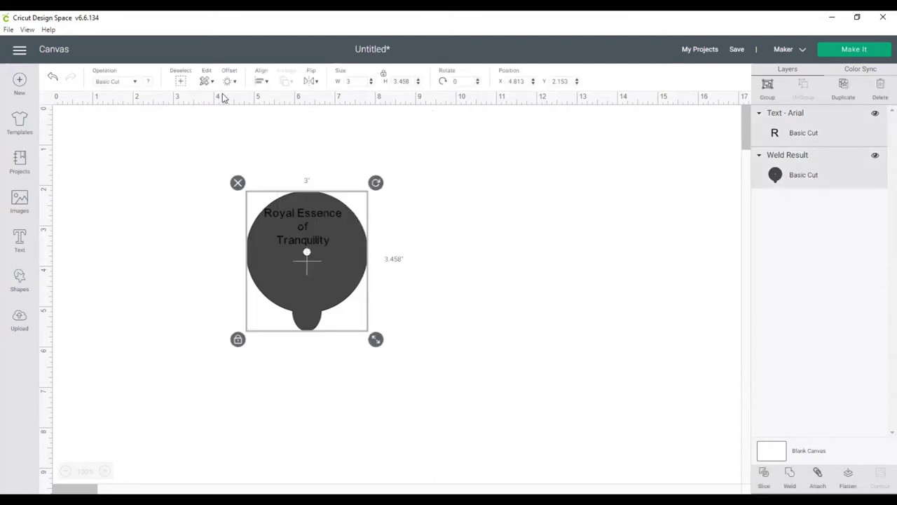
{"action": "left_click", "coordinate": [262, 81]}
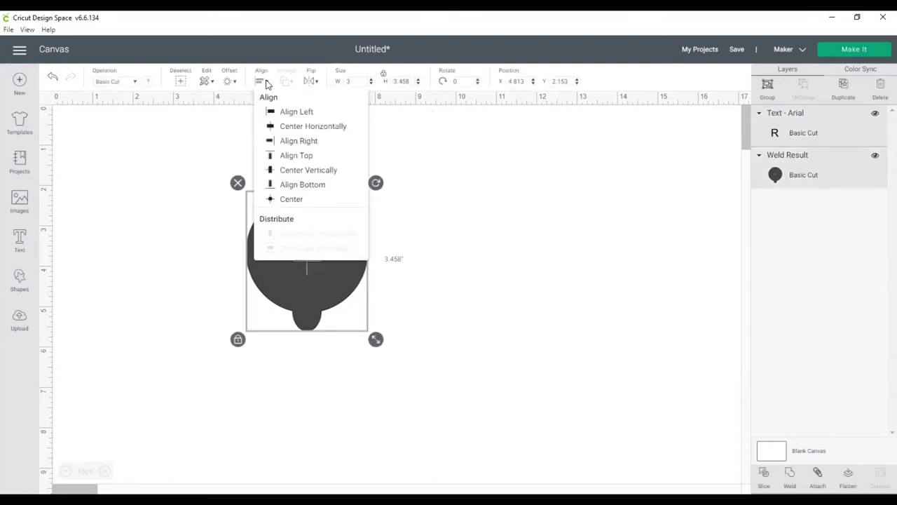
{"action": "left_click", "coordinate": [292, 129]}
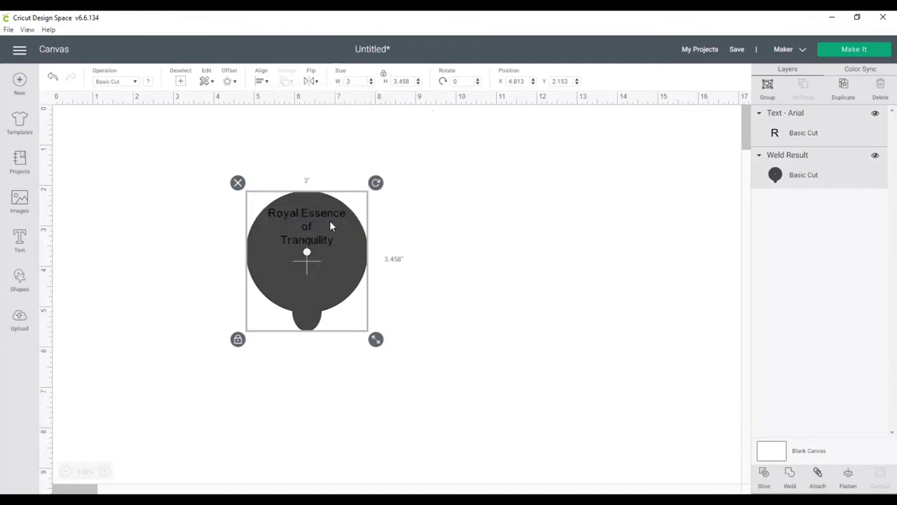
{"action": "left_click", "coordinate": [480, 257]}
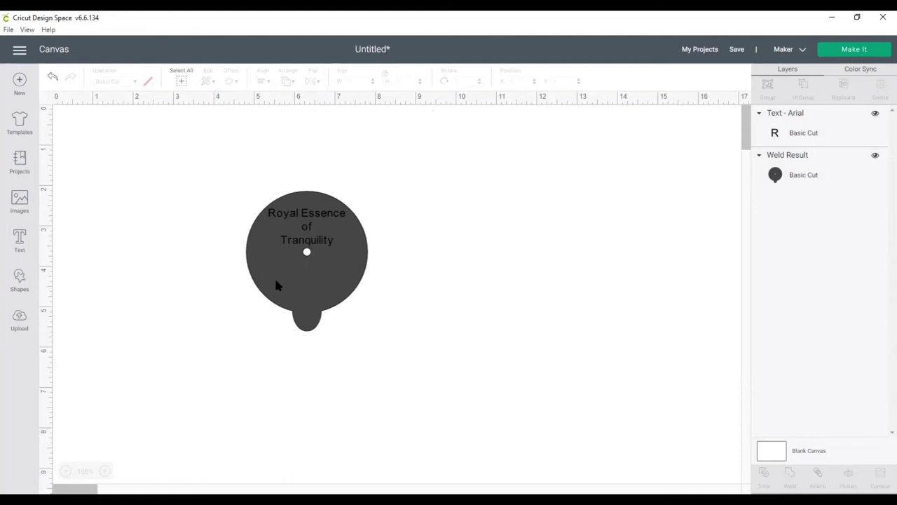
- Add 'Remove Cover Before Lighting' text below the hole, shrunk to 2.214 inches wide
{"action": "left_click", "coordinate": [19, 237]}
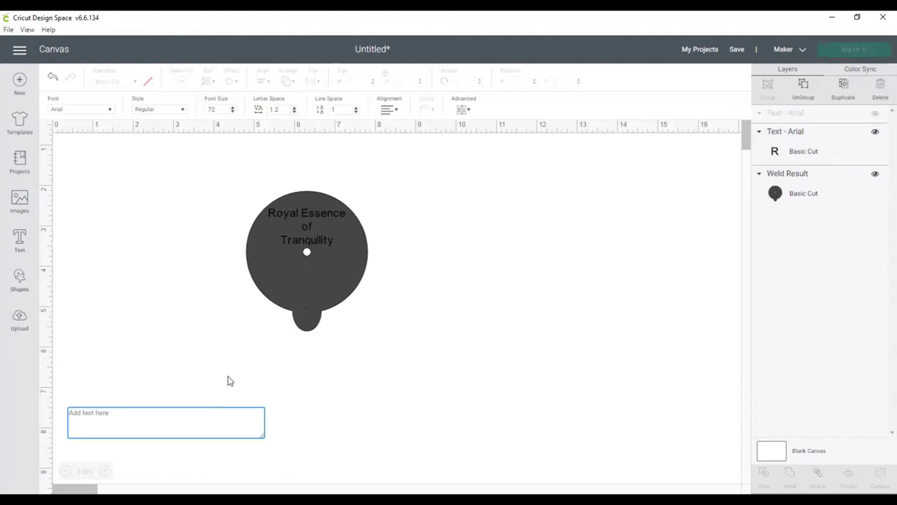
{"action": "type", "text": "R"}
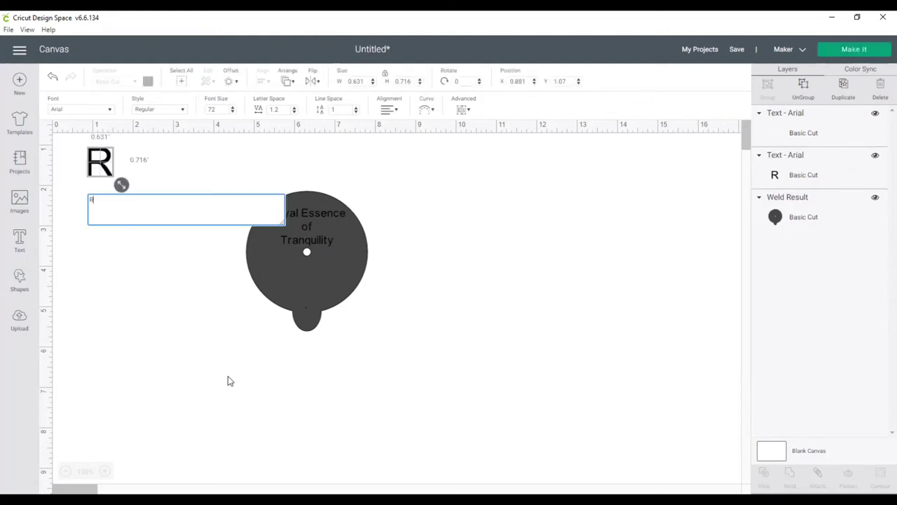
{"action": "type", "text": "emove"}
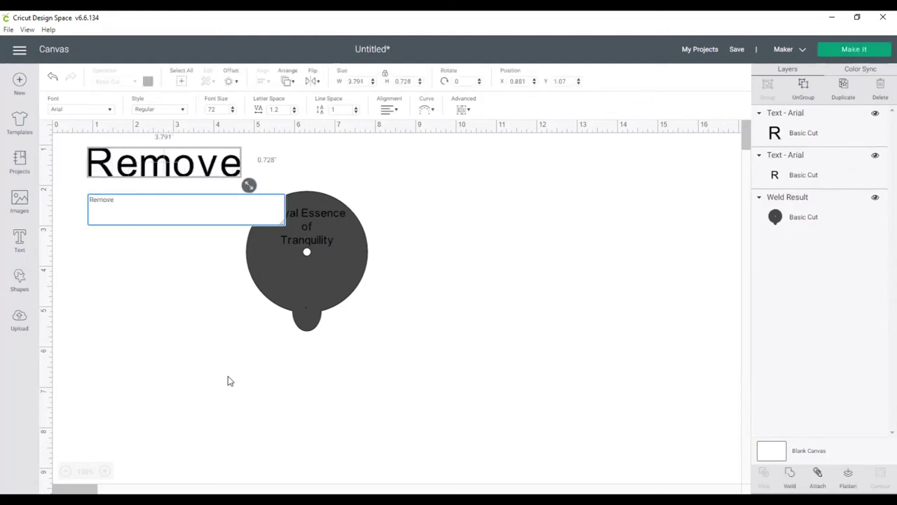
{"action": "type", "text": " Cover"}
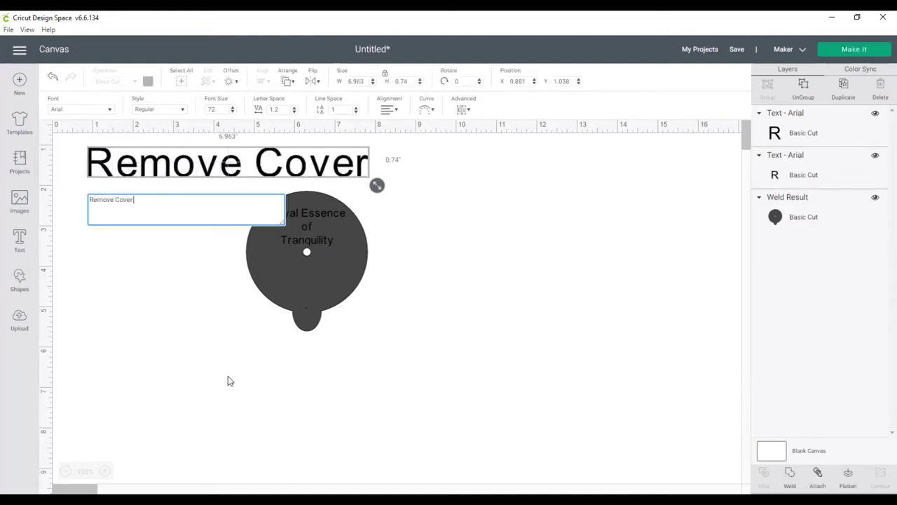
{"action": "type", "text": " Before"}
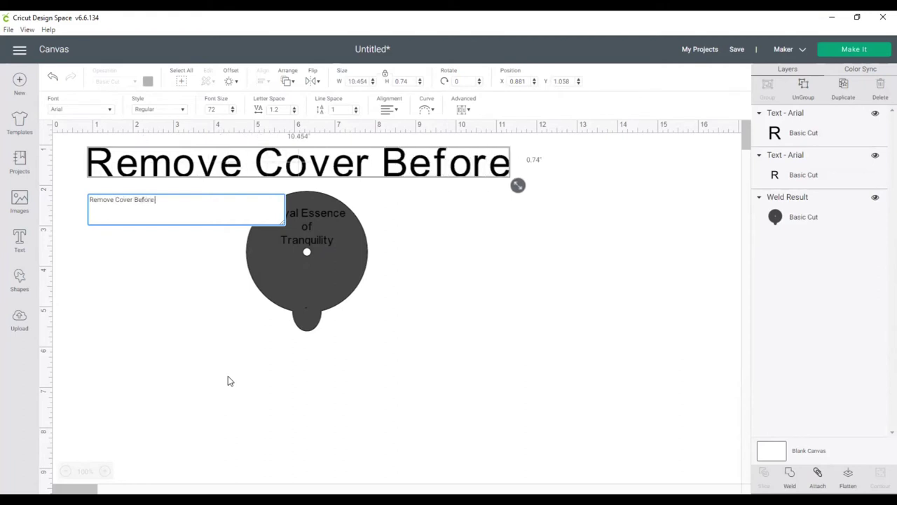
{"action": "type", "text": " Lighting"}
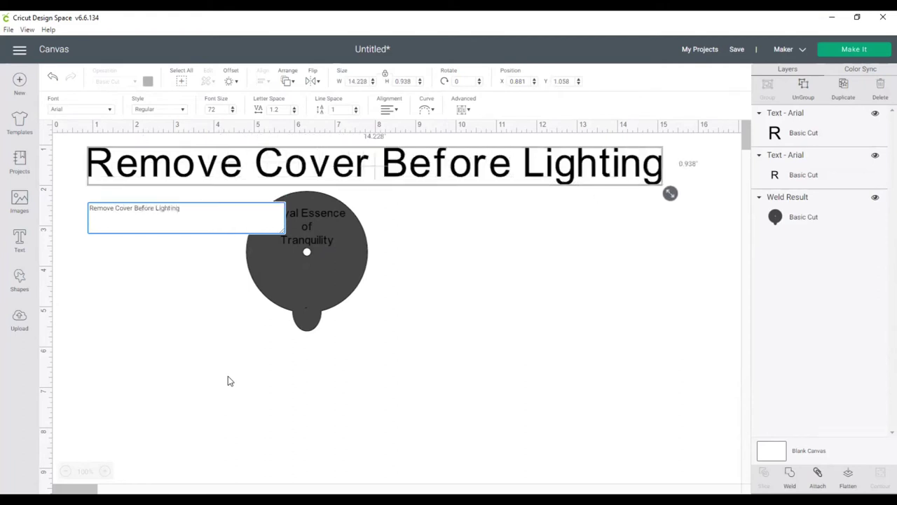
{"action": "left_click", "coordinate": [443, 203]}
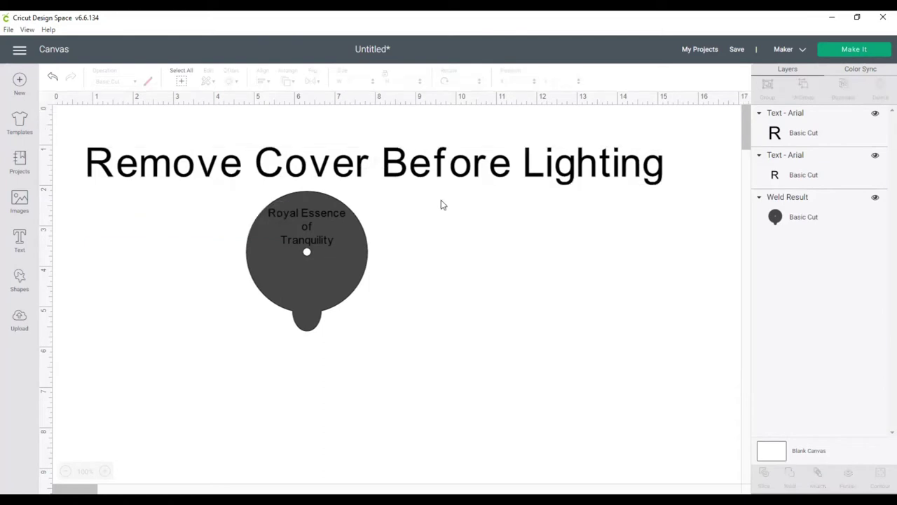
{"action": "left_click_drag", "start_coordinate": [397, 178], "coordinate": [417, 264]}
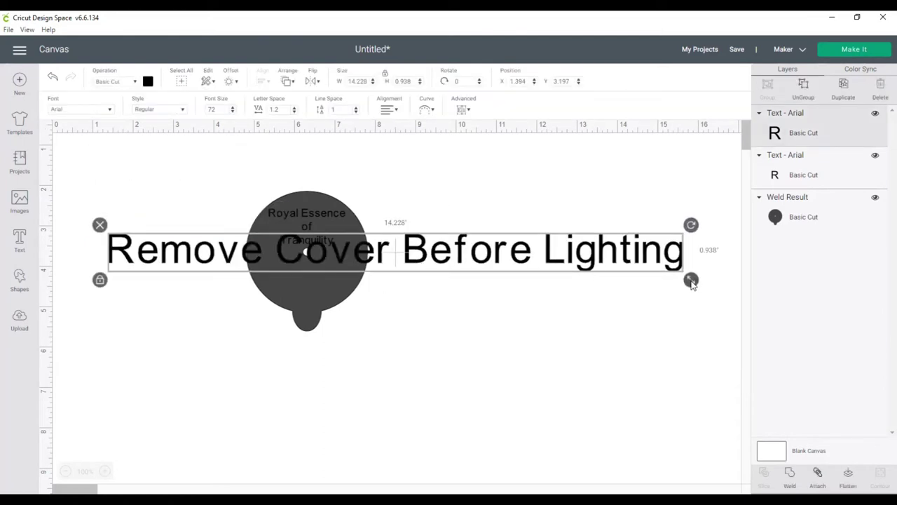
{"action": "left_click_drag", "start_coordinate": [692, 282], "coordinate": [340, 289]}
- Align all three objects so the 'Remove Cover Before Lighting' line sits horizontally centered
{"action": "left_click", "coordinate": [366, 339]}
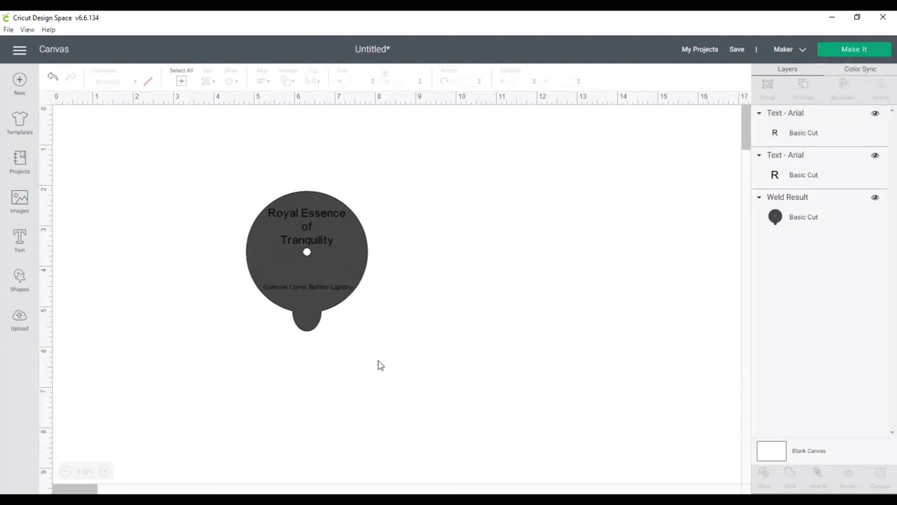
{"action": "left_click_drag", "start_coordinate": [377, 361], "coordinate": [229, 160]}
{"action": "left_click", "coordinate": [261, 82]}
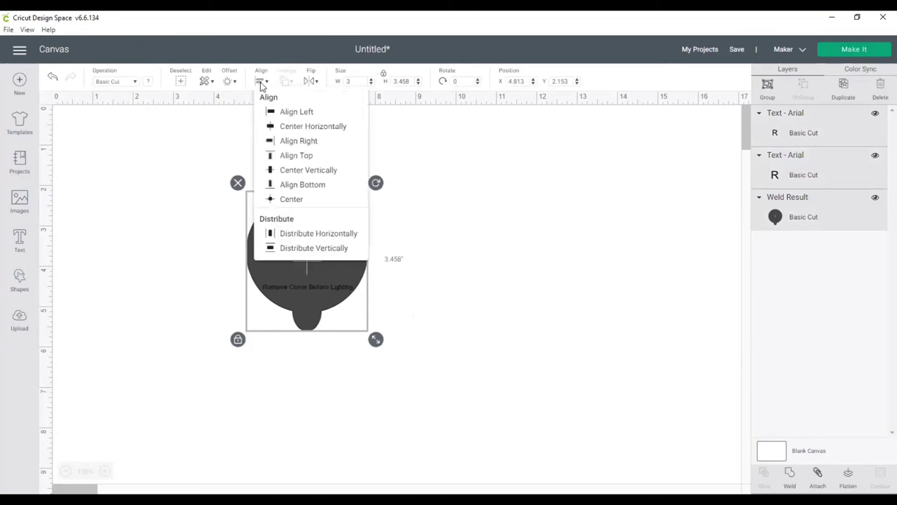
{"action": "left_click", "coordinate": [280, 128]}
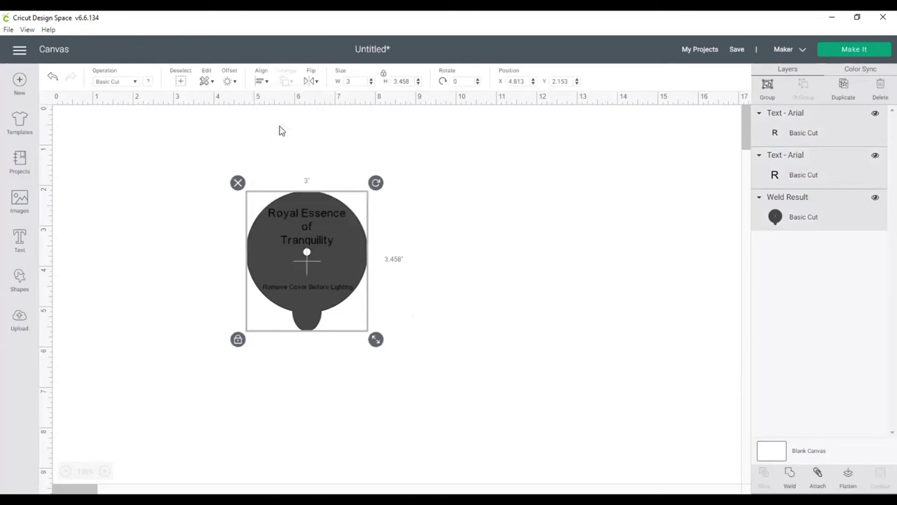
{"action": "left_click", "coordinate": [195, 208]}
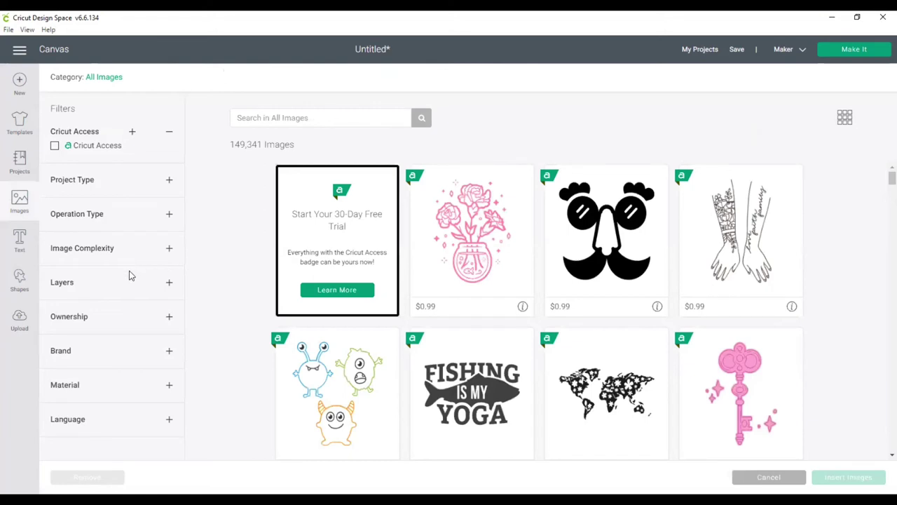
- Filter the image library to Free images and insert the Lips image
{"action": "left_click", "coordinate": [167, 319]}
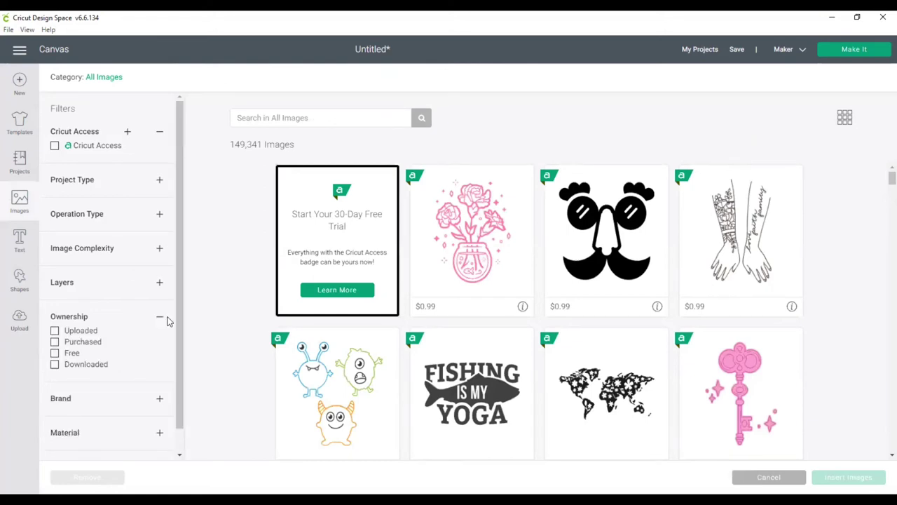
{"action": "left_click", "coordinate": [55, 354]}
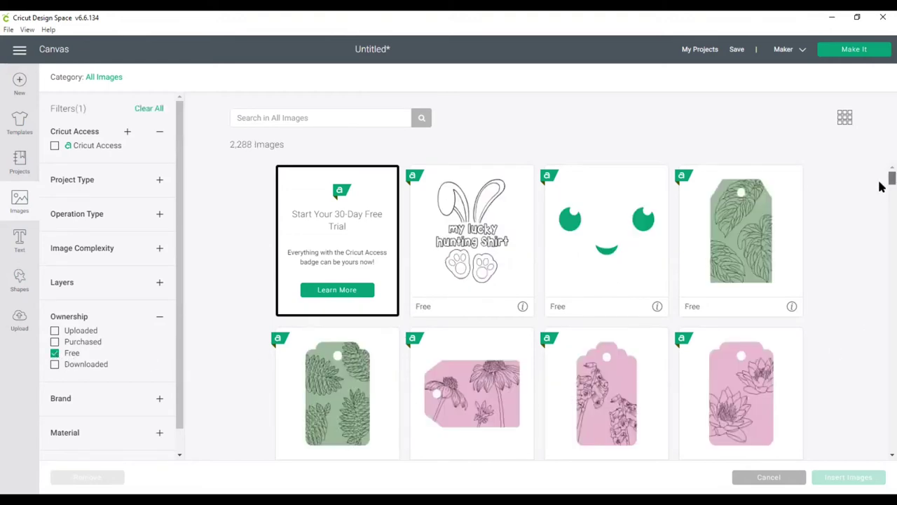
{"action": "left_click_drag", "start_coordinate": [883, 184], "coordinate": [872, 412]}
{"action": "left_click_drag", "start_coordinate": [883, 301], "coordinate": [881, 369]}
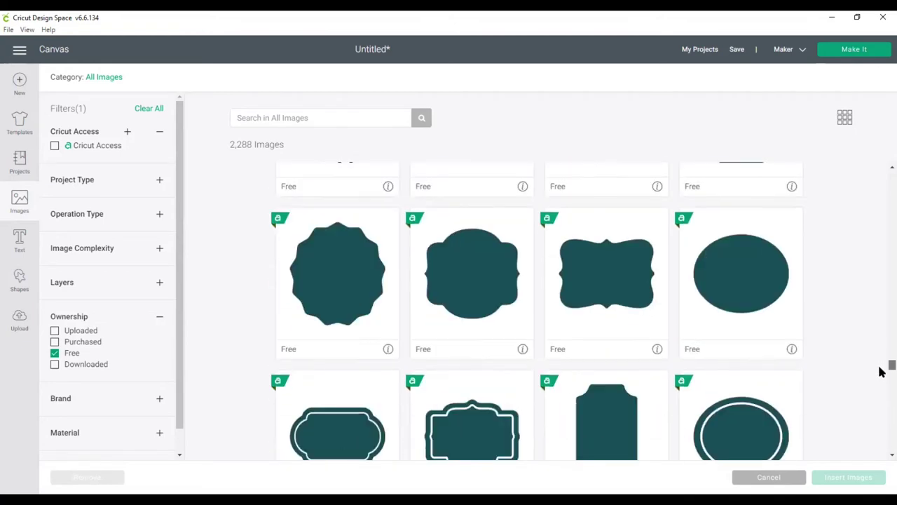
{"action": "left_click_drag", "start_coordinate": [882, 371], "coordinate": [882, 412]}
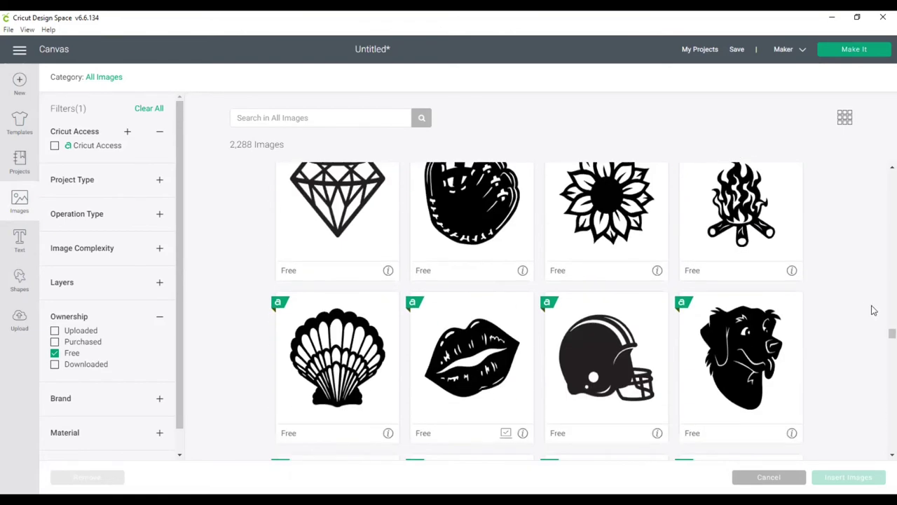
{"action": "left_click", "coordinate": [522, 393]}
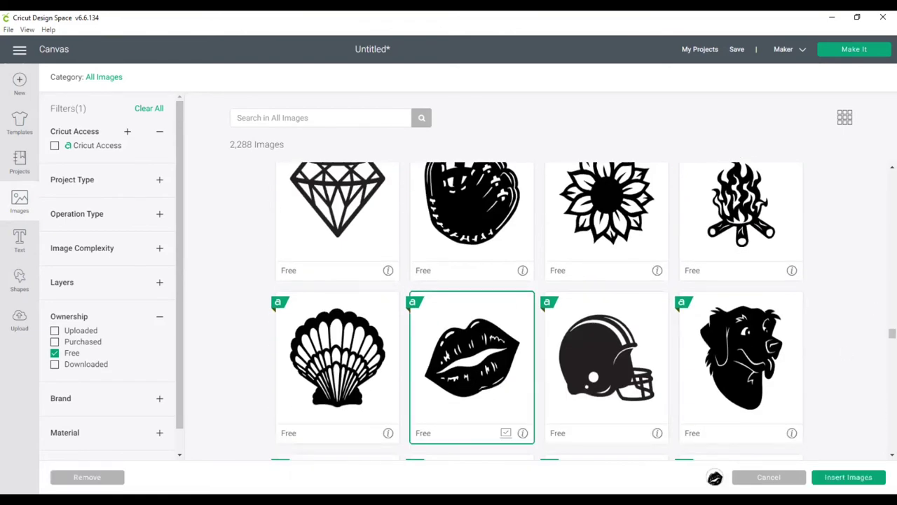
{"action": "left_click", "coordinate": [847, 476]}
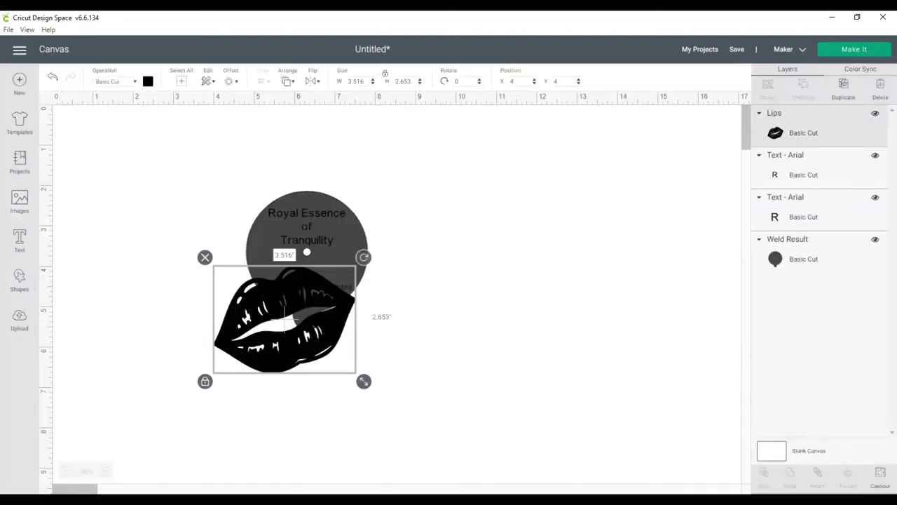
- Scale the Lips to 0.957 by 0.722 inches and place them inside the circle, left of centre
{"action": "left_click_drag", "start_coordinate": [301, 346], "coordinate": [405, 342]}
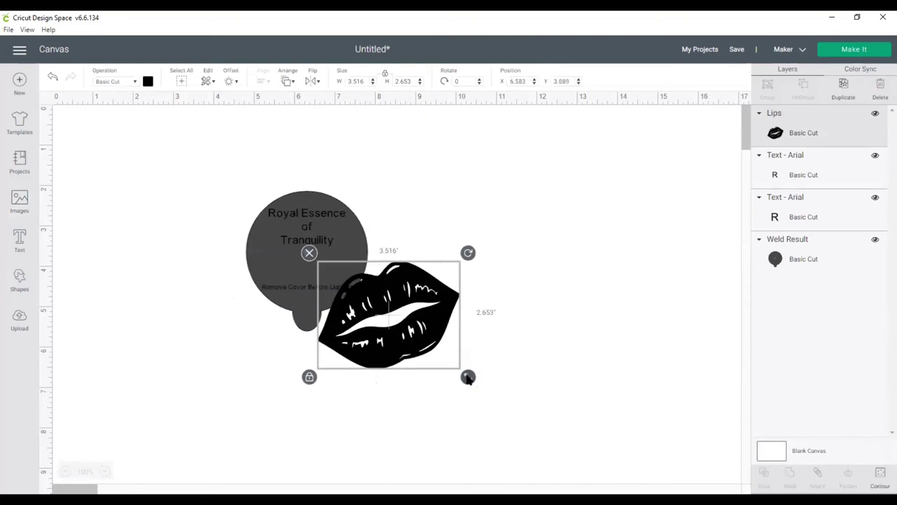
{"action": "left_click_drag", "start_coordinate": [468, 378], "coordinate": [286, 274]}
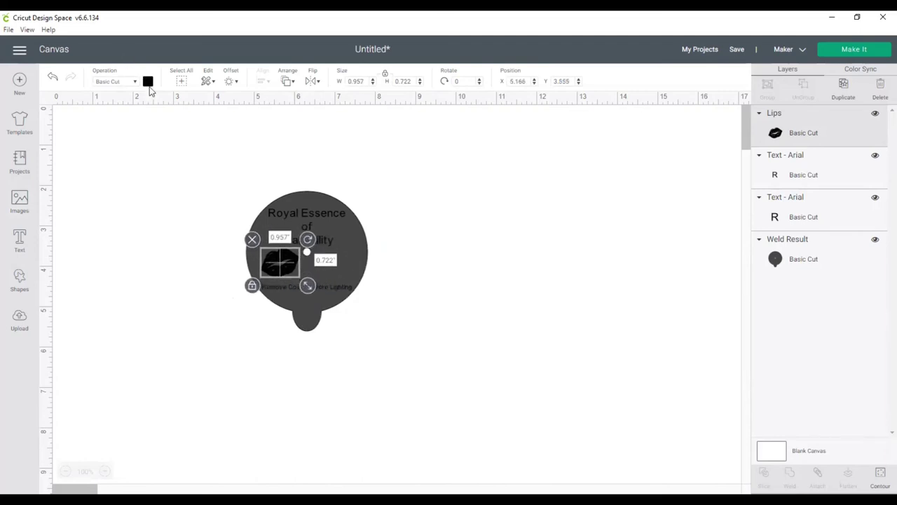
{"action": "left_click", "coordinate": [168, 235]}
{"action": "left_click_drag", "start_coordinate": [287, 274], "coordinate": [286, 279]}
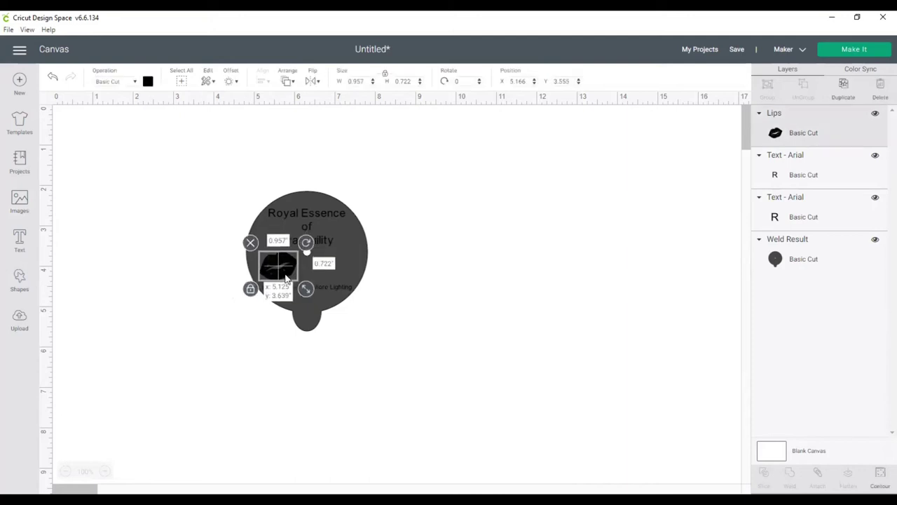
{"action": "left_click", "coordinate": [196, 329]}
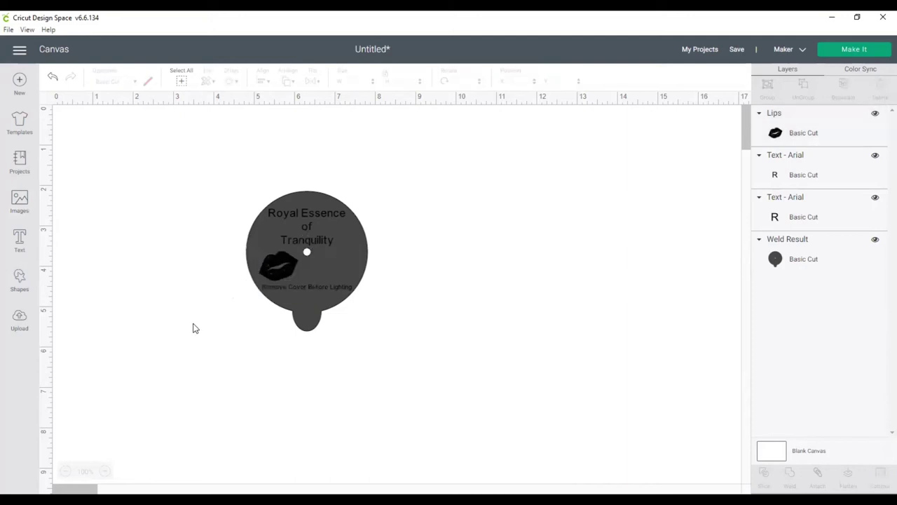
{"action": "left_click", "coordinate": [290, 274]}
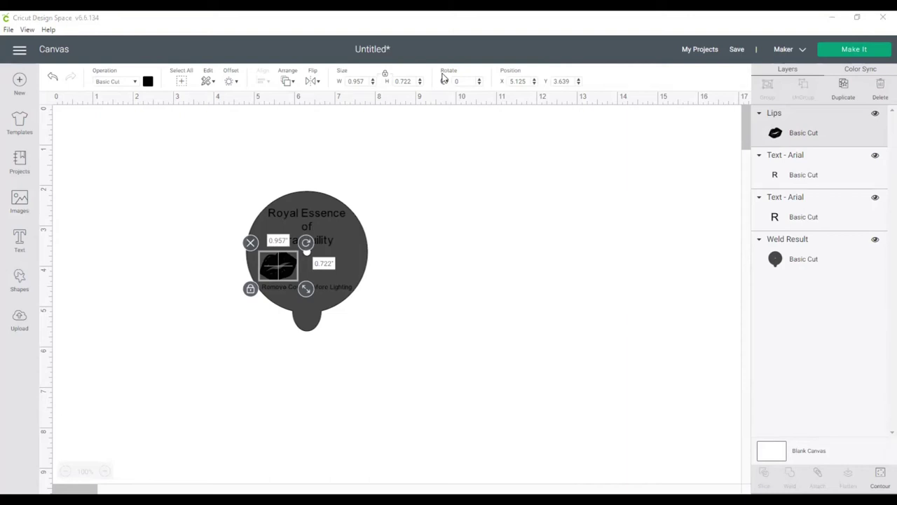
- Duplicate the lips, move the copy right of the hole, and flip it horizontally
{"action": "left_click", "coordinate": [845, 85]}
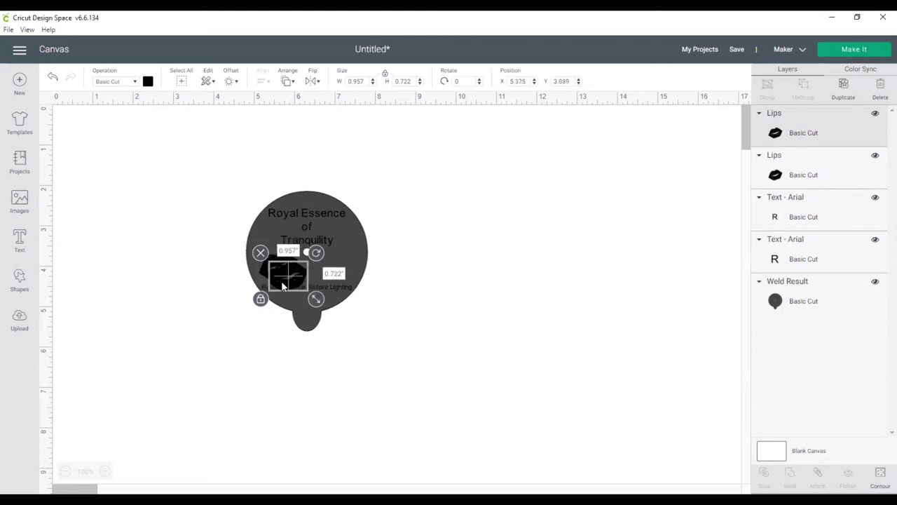
{"action": "left_click_drag", "start_coordinate": [283, 286], "coordinate": [334, 278]}
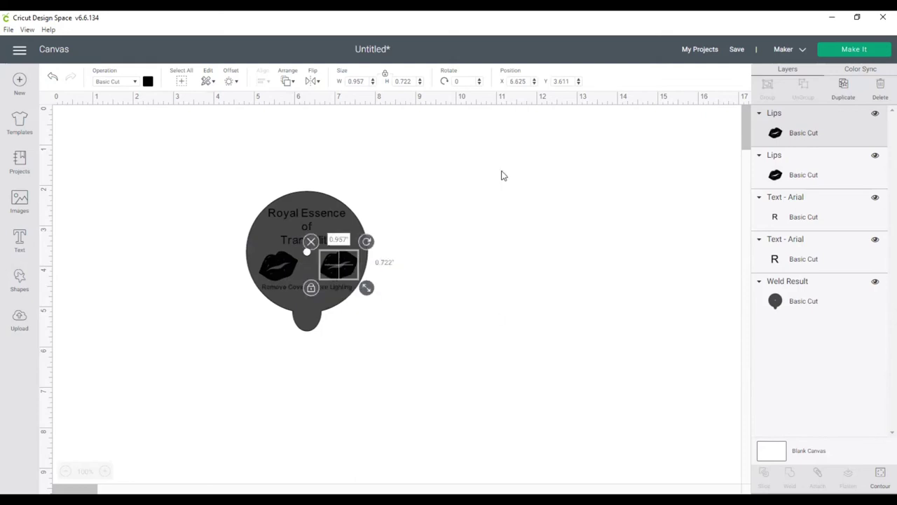
{"action": "left_click", "coordinate": [316, 82]}
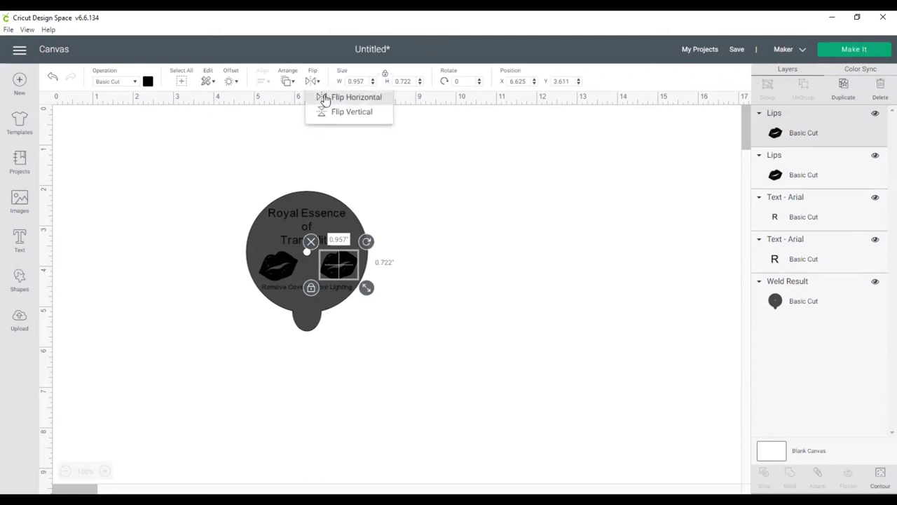
{"action": "left_click", "coordinate": [324, 98]}
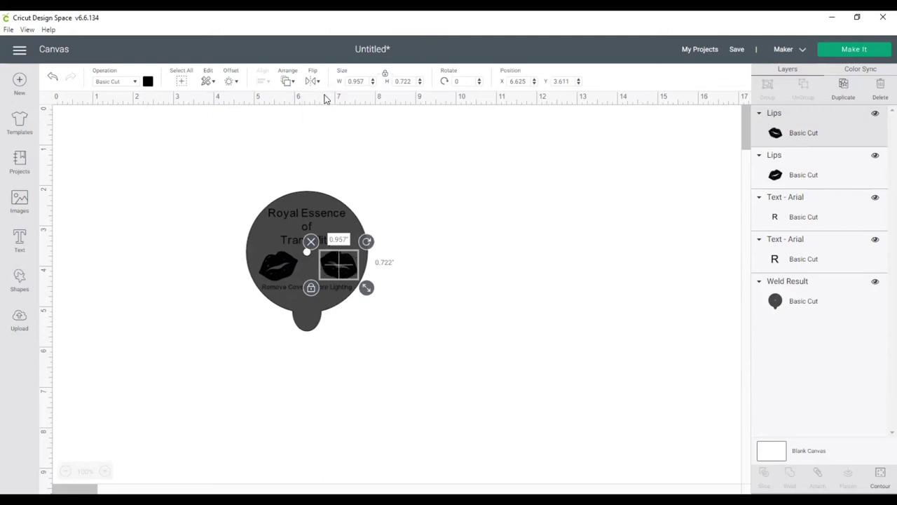
{"action": "left_click", "coordinate": [431, 203]}
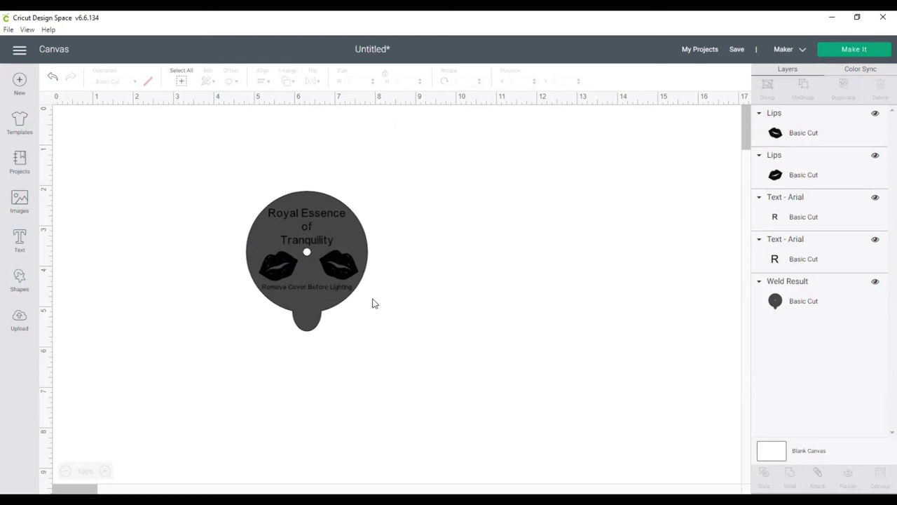
- Recolour both the left and right Lips layers dark red from Material colors
{"action": "left_click", "coordinate": [293, 272]}
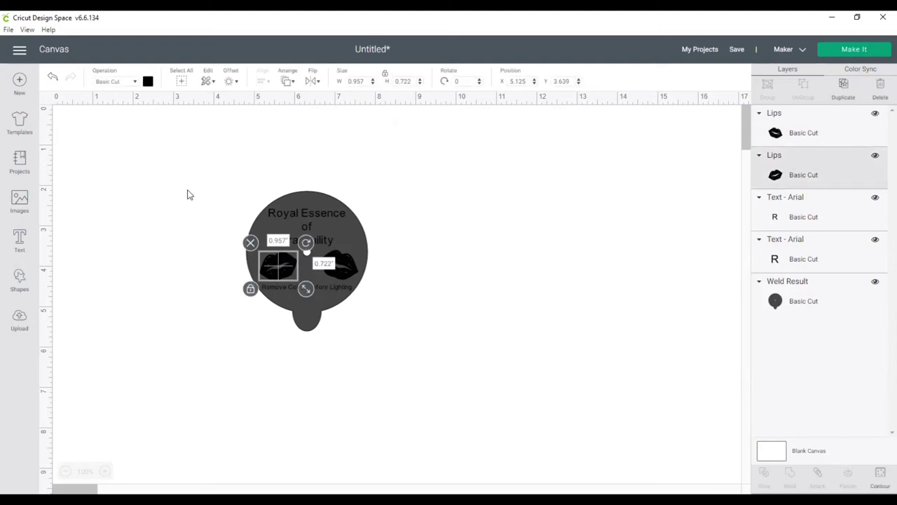
{"action": "left_click", "coordinate": [148, 82]}
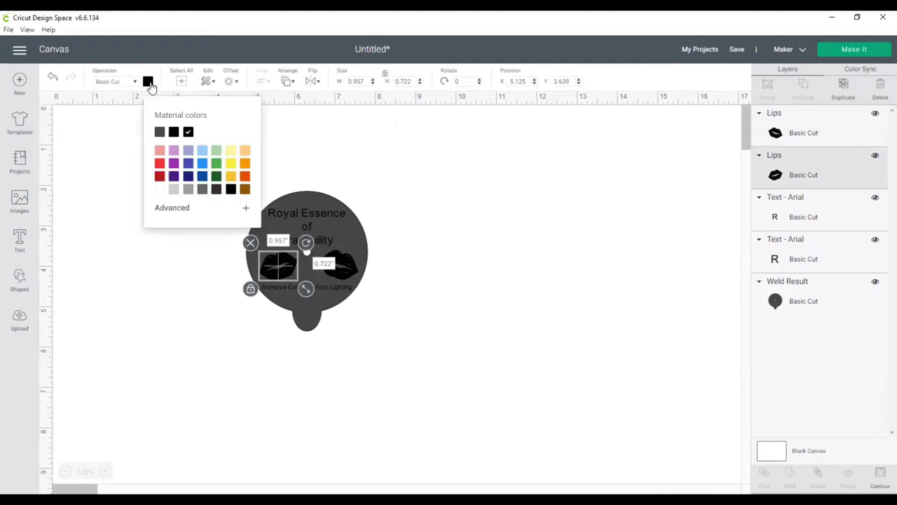
{"action": "left_click", "coordinate": [160, 163]}
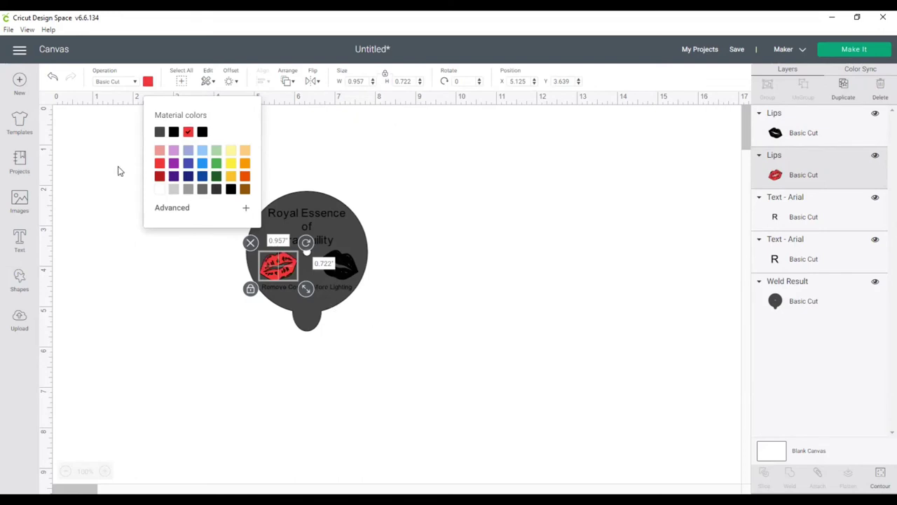
{"action": "left_click", "coordinate": [159, 176]}
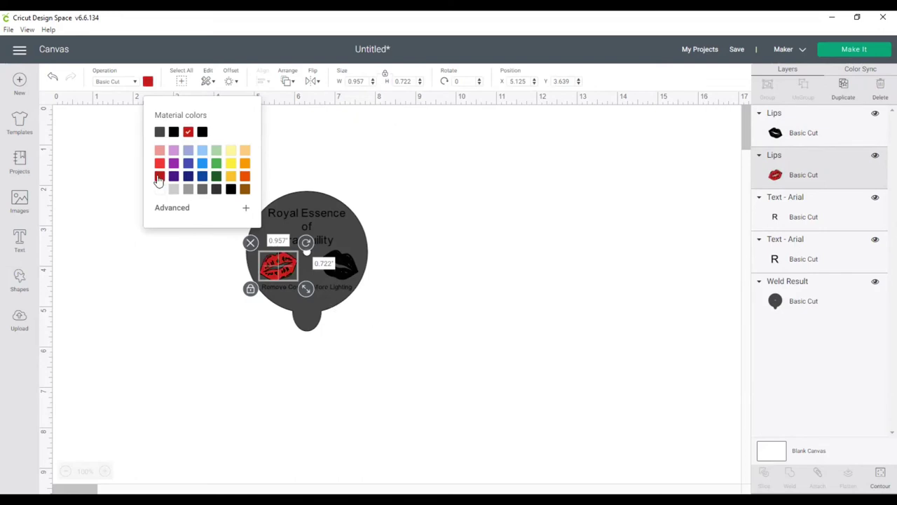
{"action": "left_click", "coordinate": [343, 277]}
{"action": "left_click", "coordinate": [148, 82]}
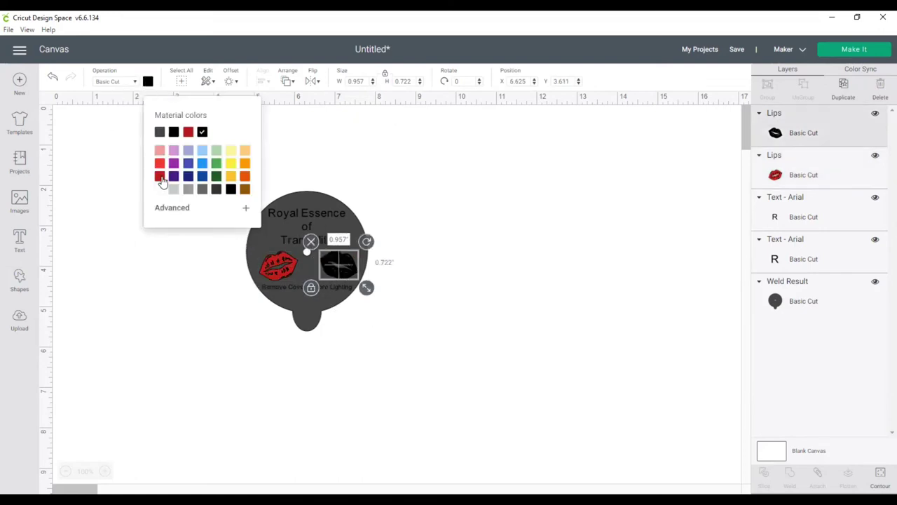
{"action": "left_click", "coordinate": [160, 176]}
{"action": "left_click", "coordinate": [194, 347]}
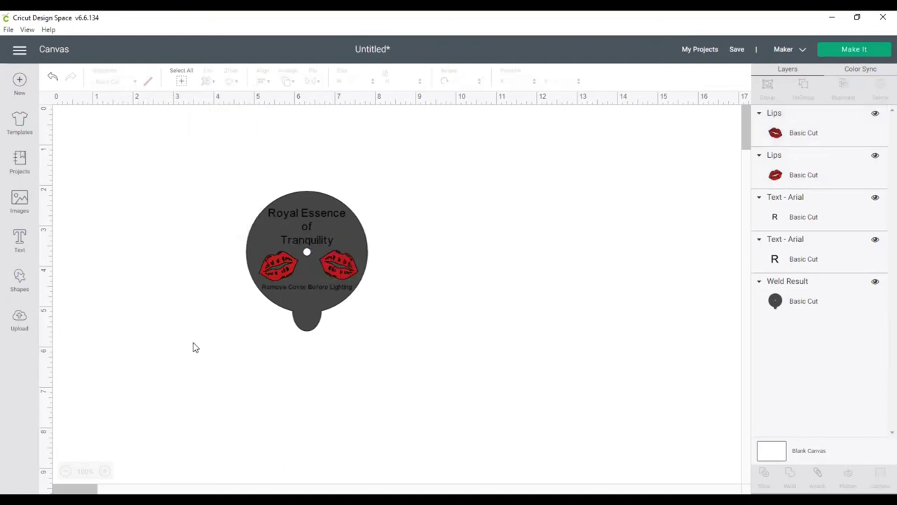
{"action": "left_click", "coordinate": [303, 320]}
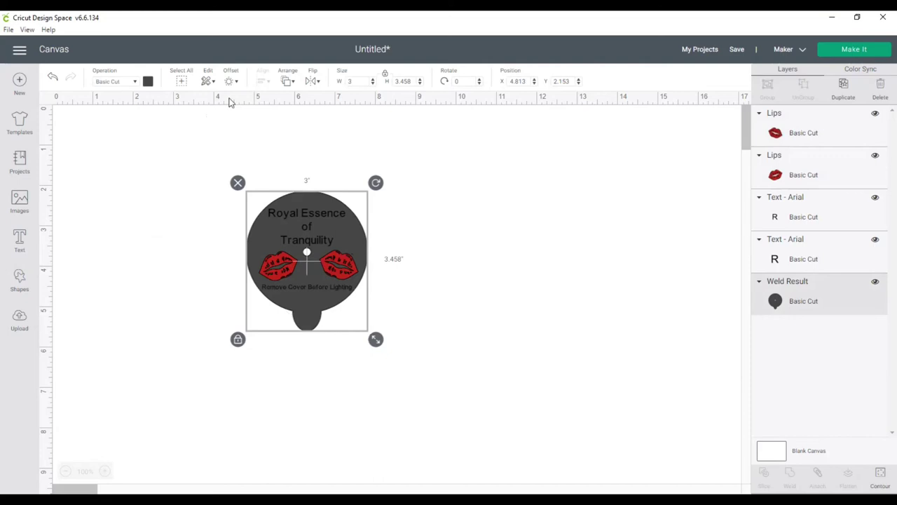
- Turn the Weld Result cover shape white and select the whole 3 by 3.458-inch design
{"action": "left_click", "coordinate": [148, 82]}
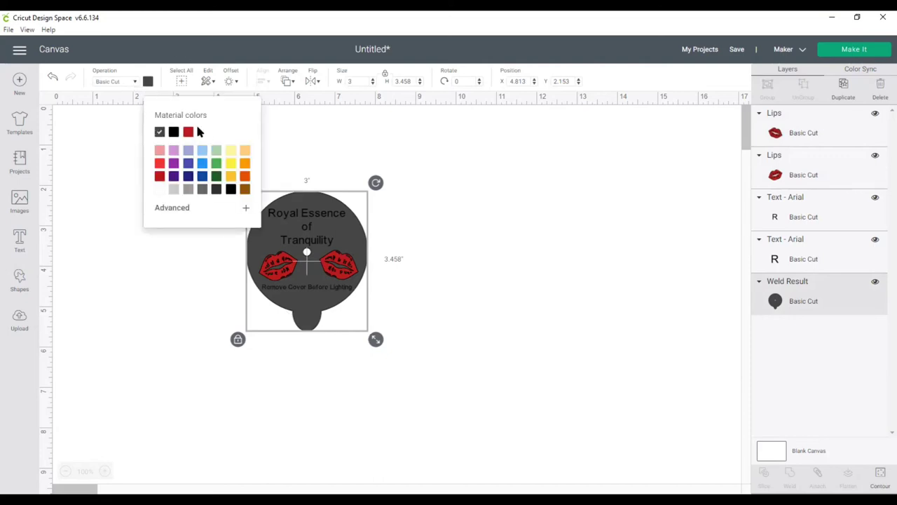
{"action": "left_click", "coordinate": [160, 189]}
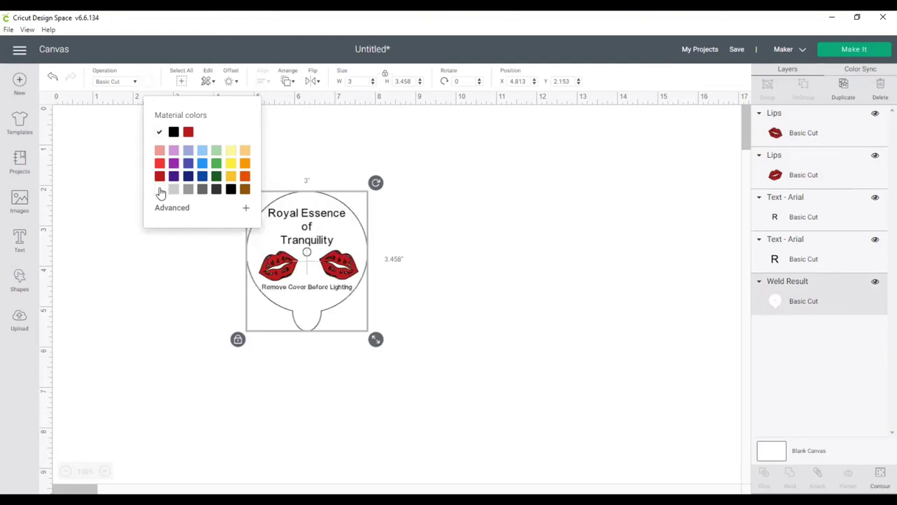
{"action": "left_click", "coordinate": [174, 339]}
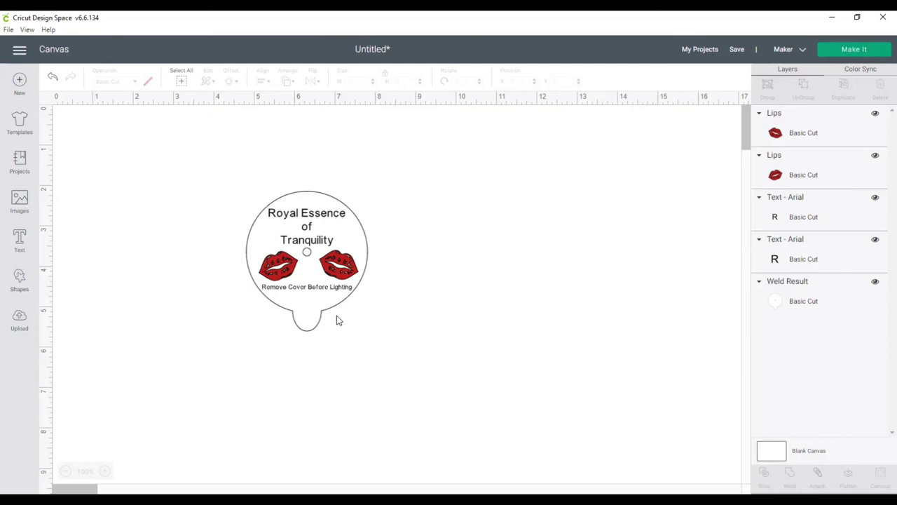
{"action": "left_click_drag", "start_coordinate": [396, 365], "coordinate": [179, 174]}
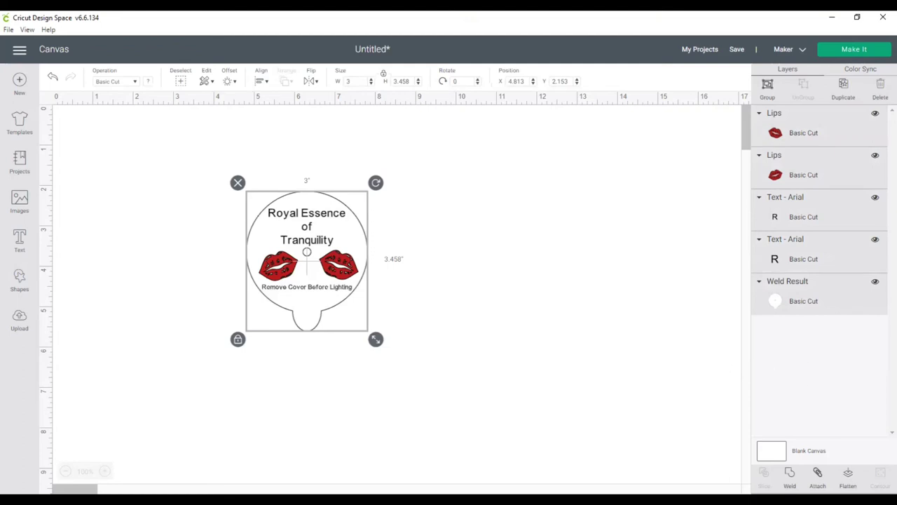
- Flatten the whole cover into one Print Then Cut layer and nudge it up and right
{"action": "left_click", "coordinate": [847, 476]}
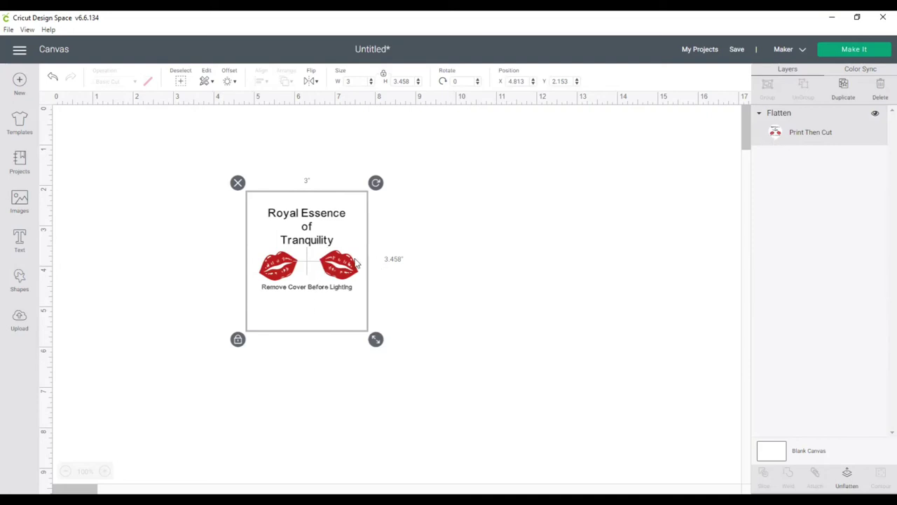
{"action": "left_click", "coordinate": [336, 280]}
{"action": "left_click_drag", "start_coordinate": [372, 289], "coordinate": [395, 279]}
{"action": "left_click", "coordinate": [505, 312]}
{"action": "left_click", "coordinate": [354, 262]}
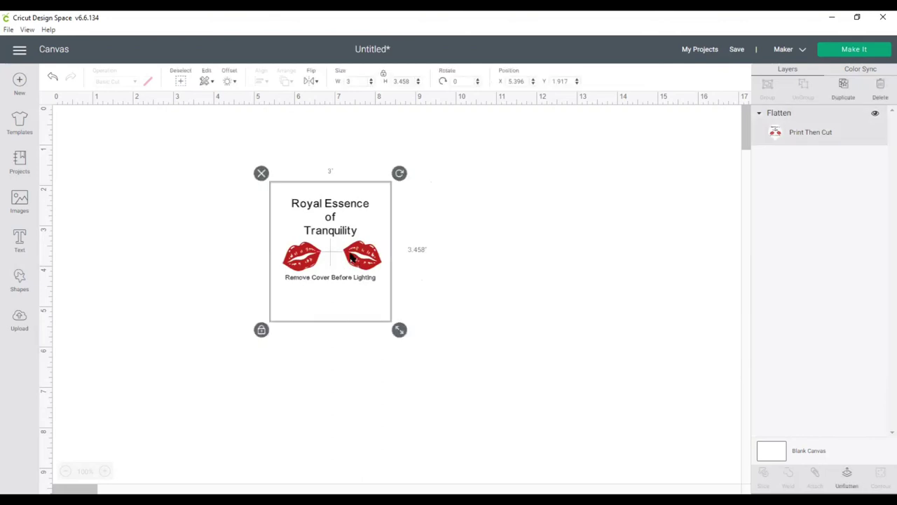
- Add a Square shape and enlarge it over the cover design
{"action": "left_click", "coordinate": [19, 281]}
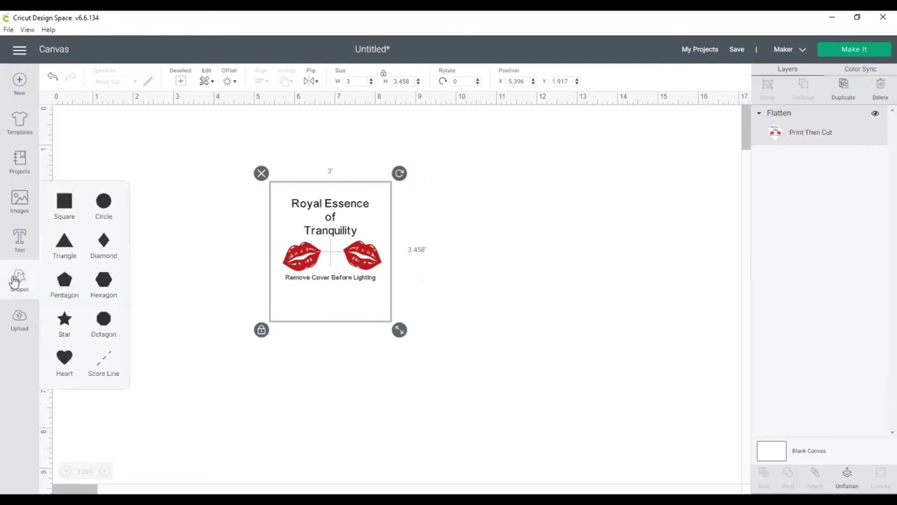
{"action": "left_click", "coordinate": [64, 202]}
{"action": "left_click_drag", "start_coordinate": [285, 367], "coordinate": [245, 209]}
{"action": "left_click_drag", "start_coordinate": [326, 266], "coordinate": [491, 382]}
{"action": "left_click", "coordinate": [618, 324]}
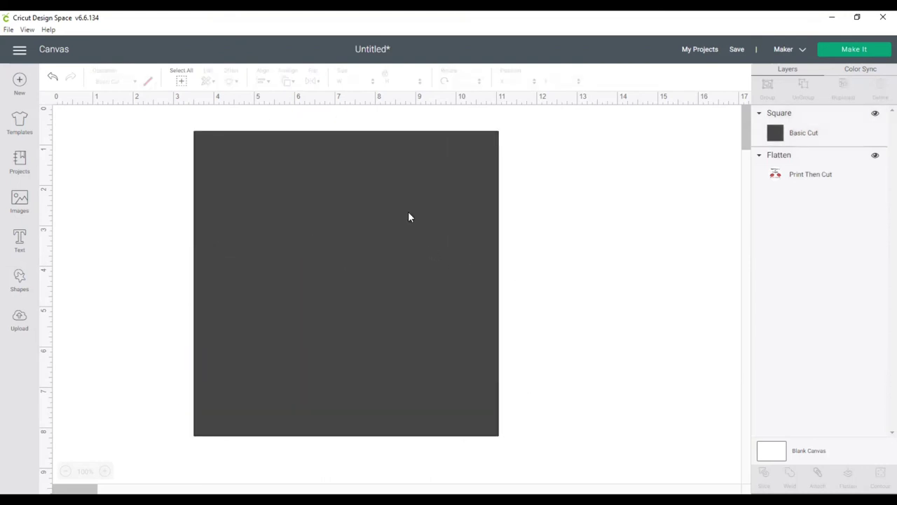
- Send the square to the back, center the cover on it, then delete the square
{"action": "left_click", "coordinate": [363, 249]}
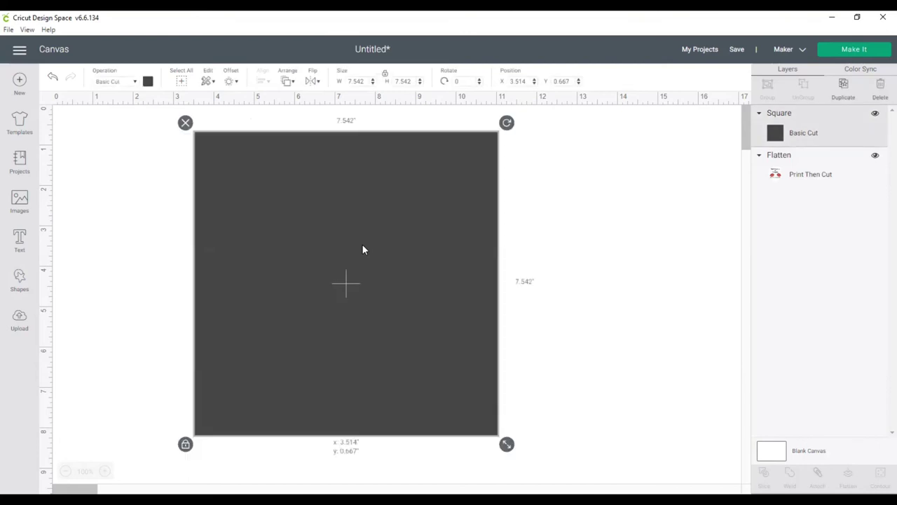
{"action": "left_click", "coordinate": [289, 81]}
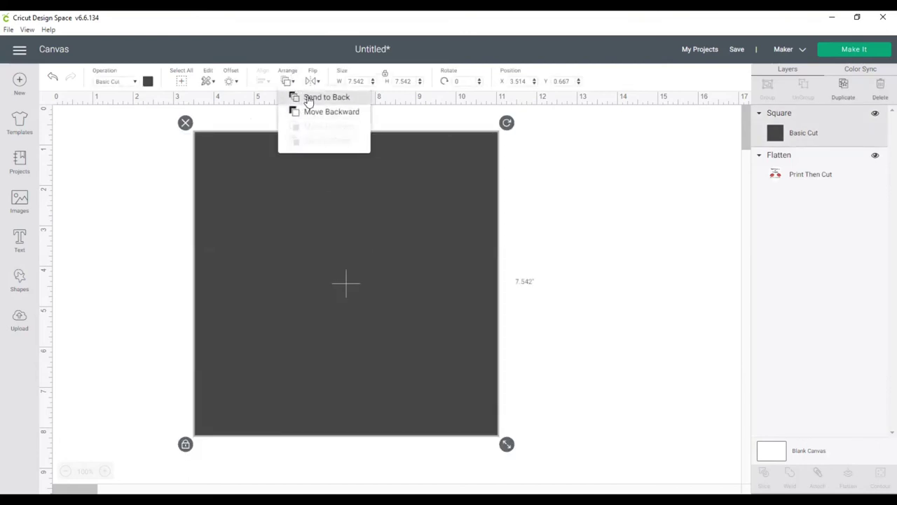
{"action": "left_click", "coordinate": [308, 98]}
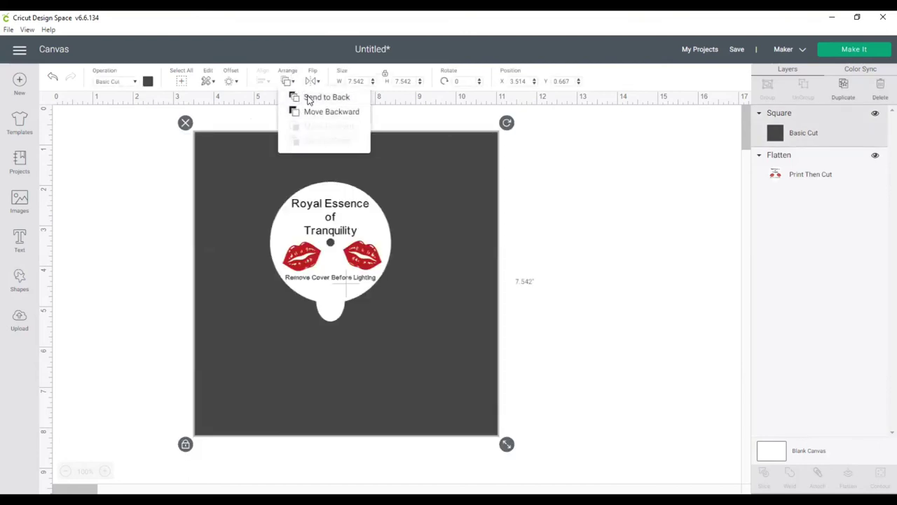
{"action": "left_click", "coordinate": [615, 356]}
{"action": "mouse_move", "coordinate": [346, 286]}
{"action": "left_mouse_down"}
{"action": "mouse_move", "coordinate": [352, 280]}
{"action": "mouse_move", "coordinate": [355, 295]}
{"action": "mouse_move", "coordinate": [360, 289]}
{"action": "left_mouse_up"}
{"action": "left_click", "coordinate": [454, 341]}
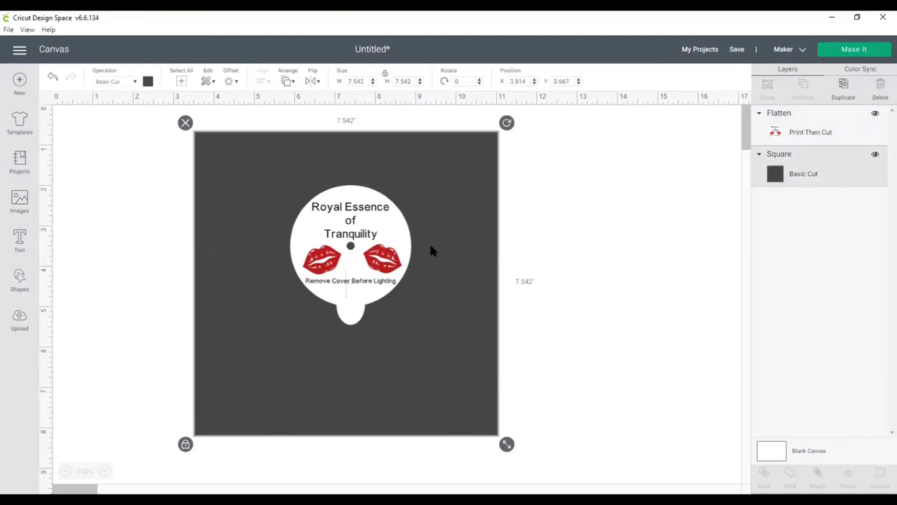
{"action": "left_click", "coordinate": [185, 123]}
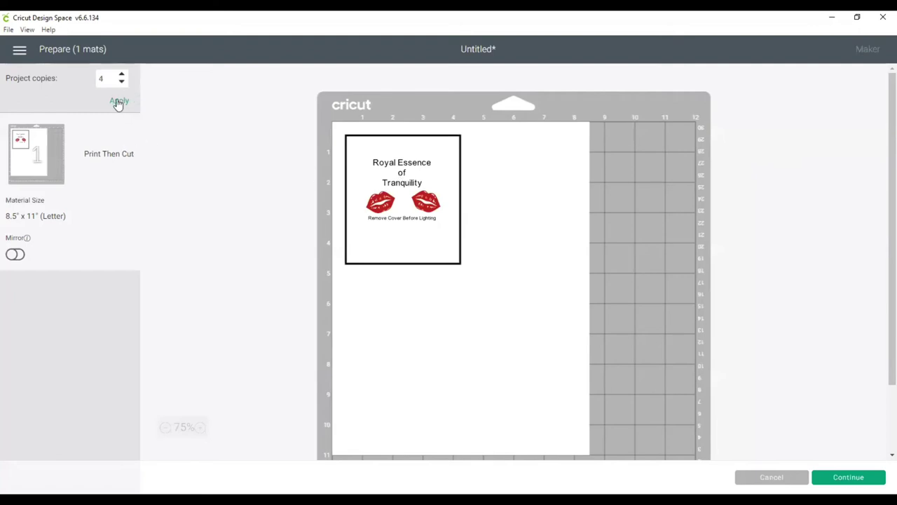
- Apply 4 project copies of the cover to the mat and continue to print setup
{"action": "left_click", "coordinate": [118, 101]}
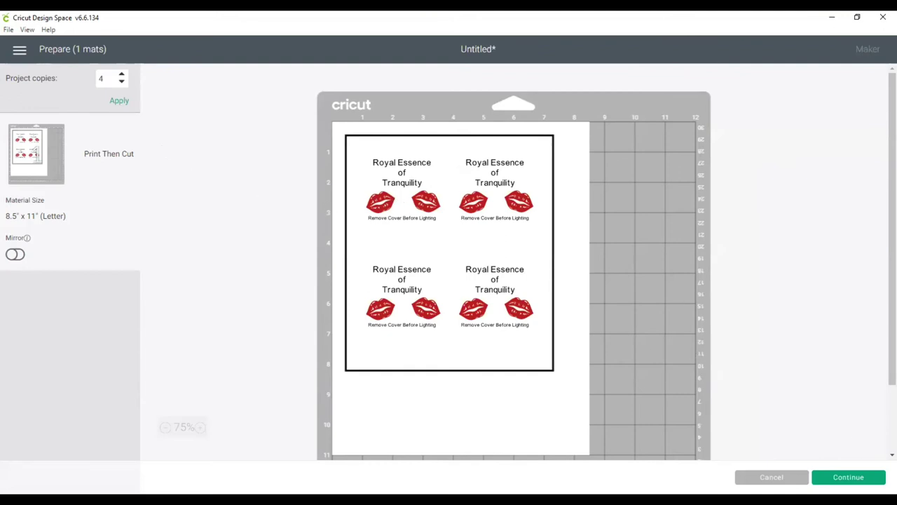
{"action": "left_click", "coordinate": [848, 477]}
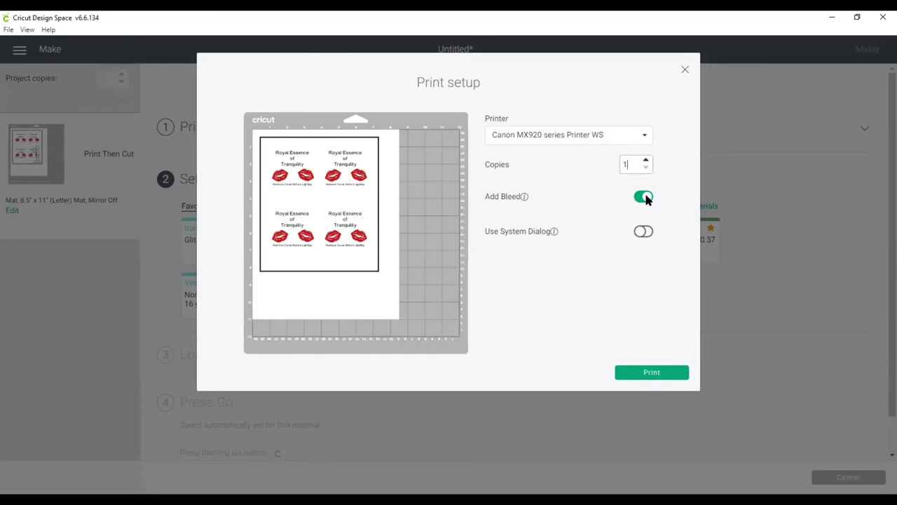
- Switch Add Bleed off and Use System Dialog on for the four-cover print
{"action": "left_click", "coordinate": [645, 198]}
{"action": "left_click", "coordinate": [643, 231]}
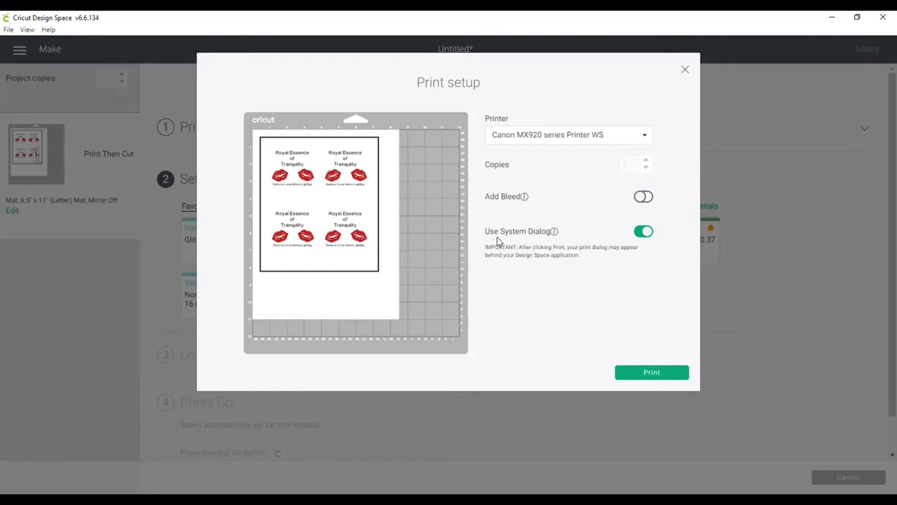
- Print the sheet of four covers on the Canon MX920 via the system dialog
{"action": "left_click", "coordinate": [651, 374]}
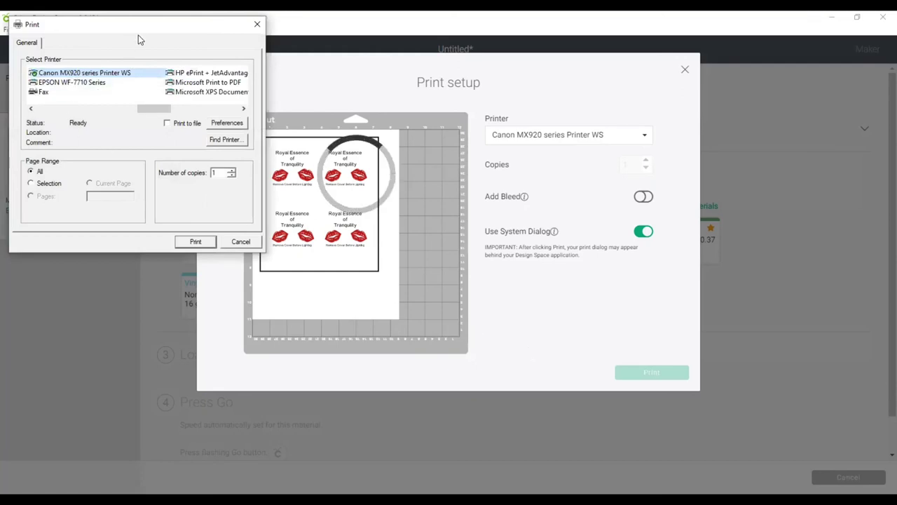
{"action": "left_click_drag", "start_coordinate": [138, 35], "coordinate": [242, 90]}
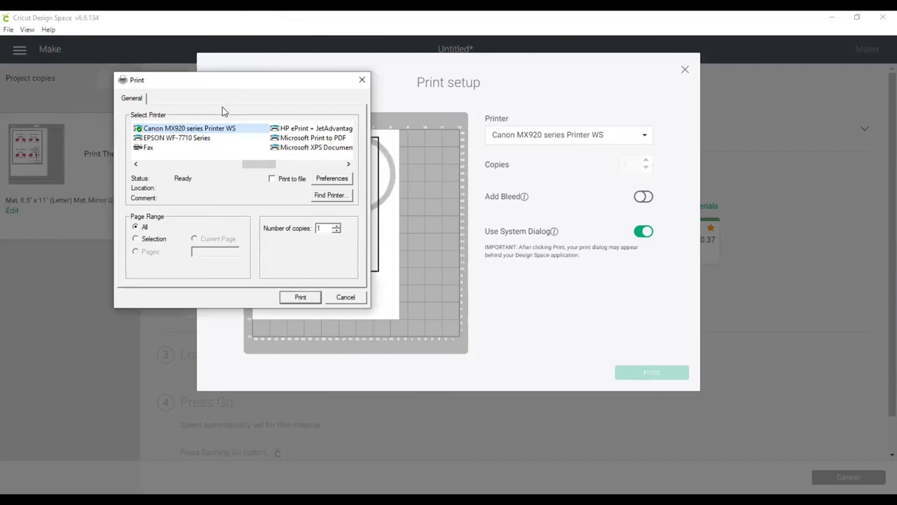
{"action": "left_click", "coordinate": [298, 297]}
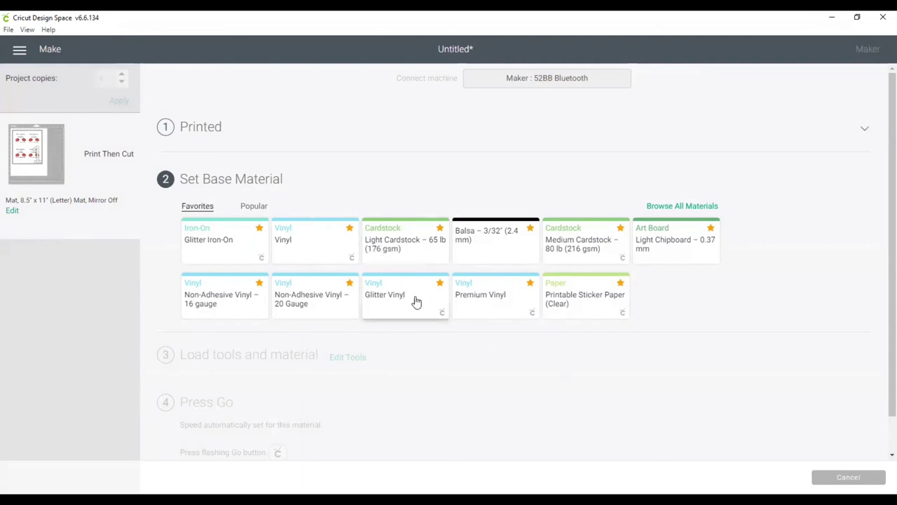
- Pick Light Cardstock – 65 lb (176 gsm) from the favourite base materials
{"action": "left_click", "coordinate": [397, 242]}
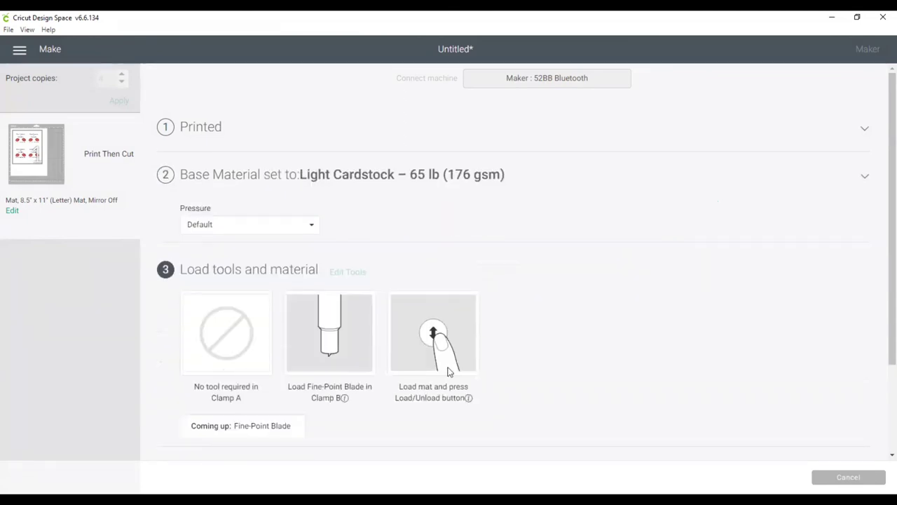